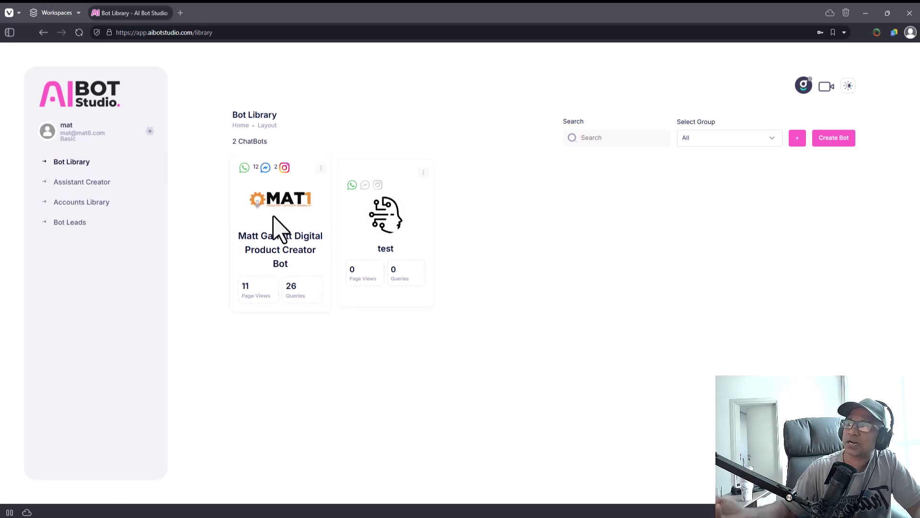
Step: Open the existing Digital Product Creator bot for editing and review its main setup texts, from name to disclosure message
{"action": "left_click_drag", "start_coordinate": [274, 243], "coordinate": [286, 261]}
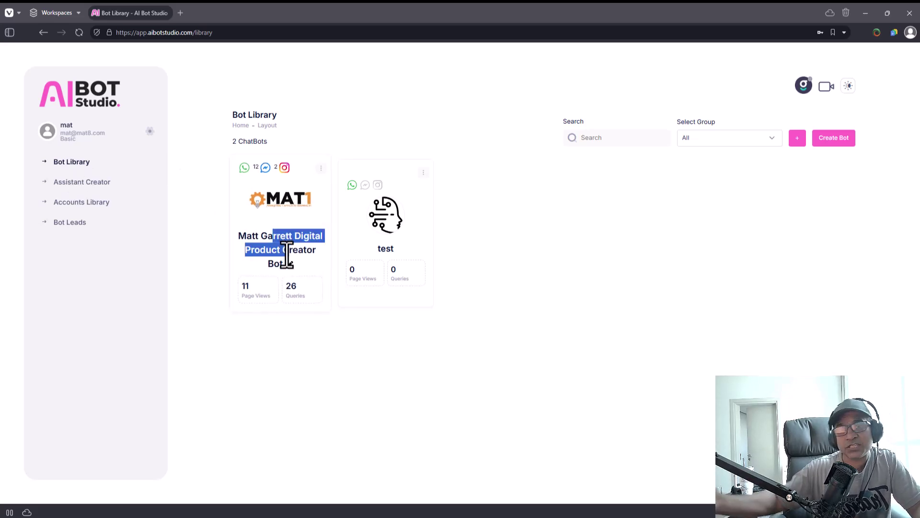
{"action": "left_click", "coordinate": [287, 254]}
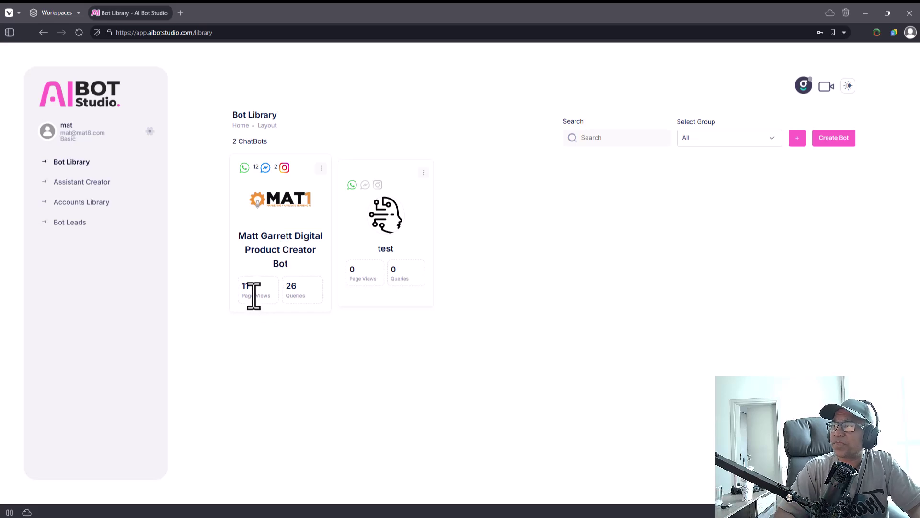
{"action": "left_click", "coordinate": [321, 169]}
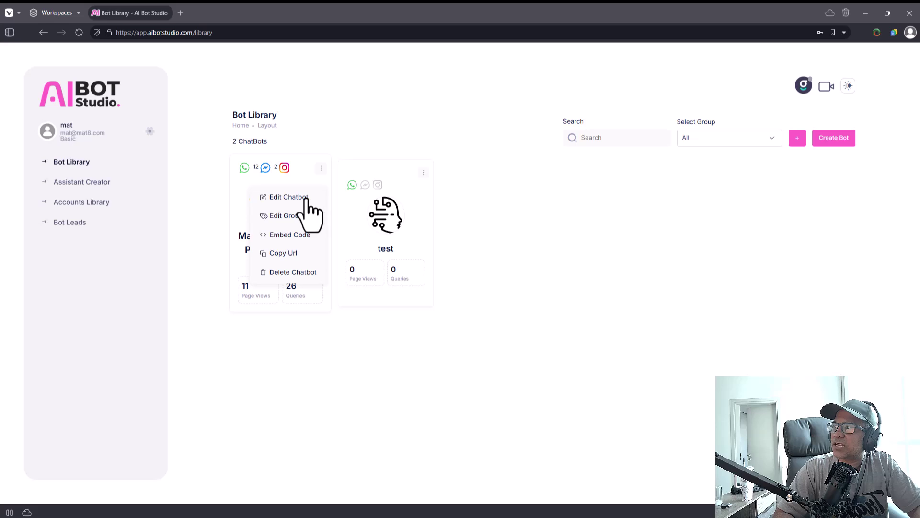
{"action": "left_click", "coordinate": [308, 199]}
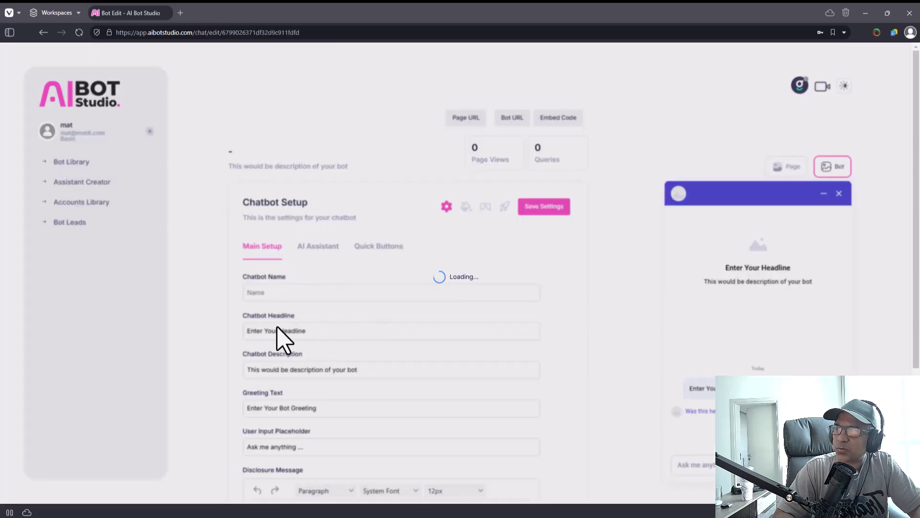
{"action": "scroll", "coordinate": [371, 345], "scroll_direction": "down", "scroll_amount": 2}
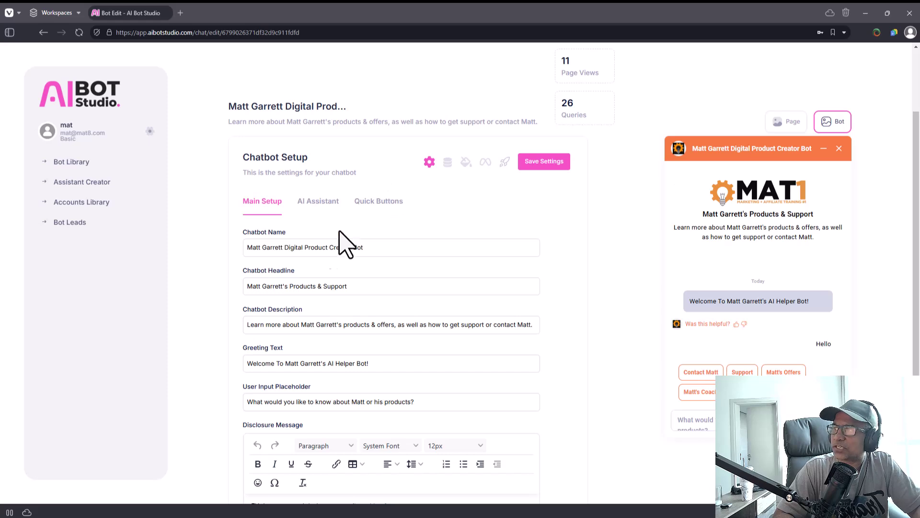
{"action": "scroll", "coordinate": [314, 282], "scroll_direction": "down", "scroll_amount": 1}
{"action": "left_click", "coordinate": [316, 204]}
{"action": "left_click", "coordinate": [306, 238]}
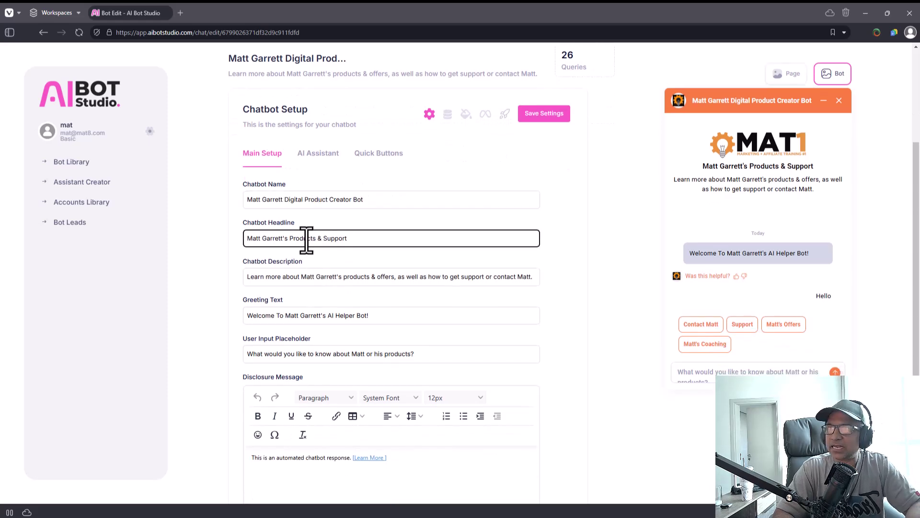
{"action": "scroll", "coordinate": [254, 214], "scroll_direction": "down", "scroll_amount": 2}
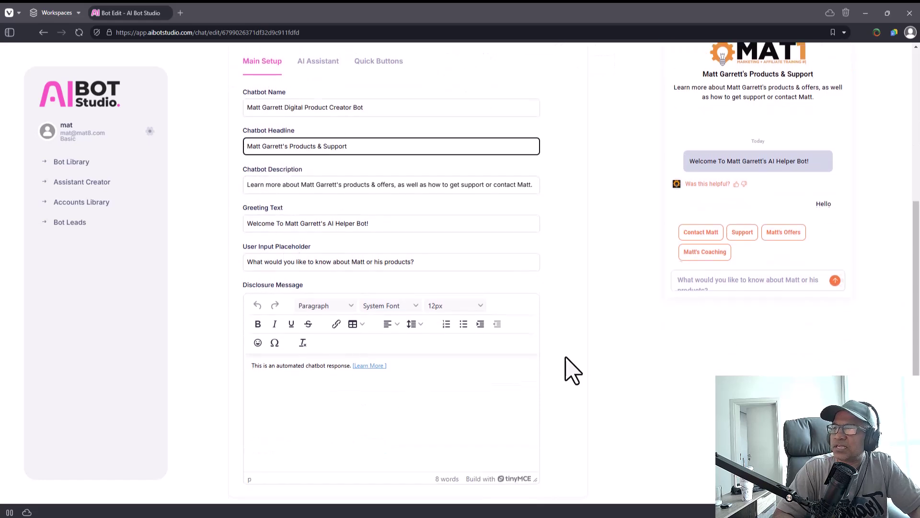
{"action": "scroll", "coordinate": [574, 373], "scroll_direction": "up", "scroll_amount": 5}
{"action": "scroll", "coordinate": [499, 350], "scroll_direction": "down", "scroll_amount": 2}
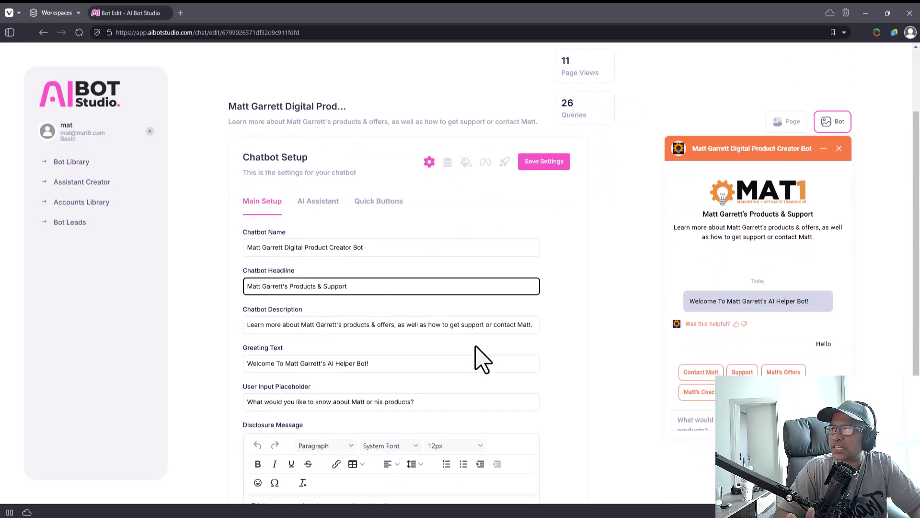
Step: Review the bot's AI assistant account and GPT assistant choices, and its quick buttons
{"action": "left_click", "coordinate": [312, 202]}
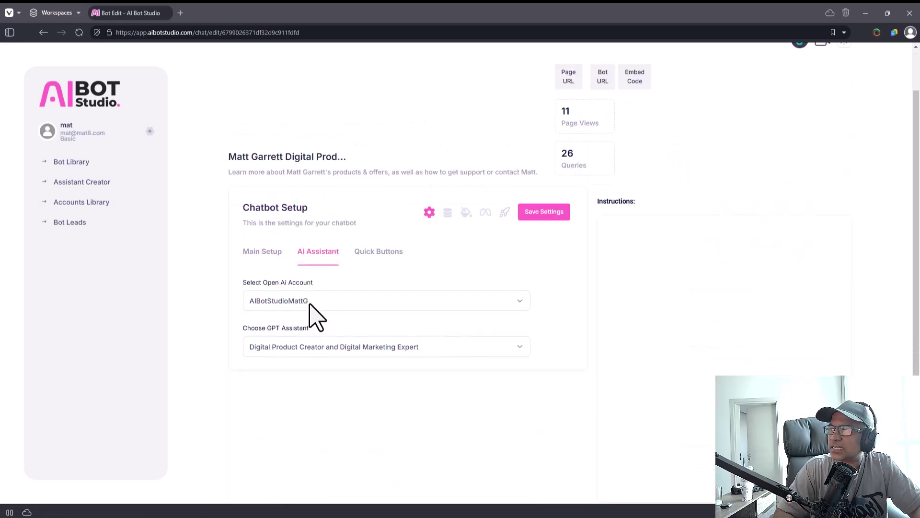
{"action": "left_click", "coordinate": [310, 302]}
{"action": "left_click", "coordinate": [318, 384]}
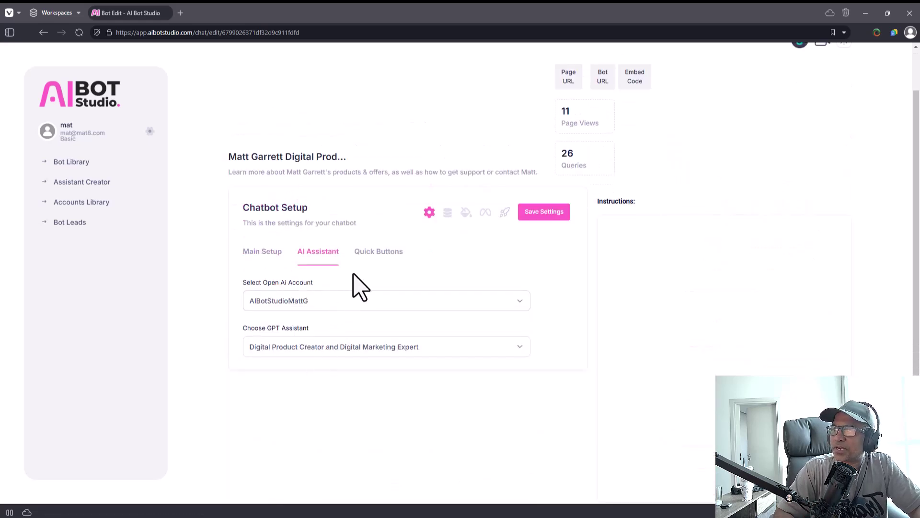
{"action": "left_click", "coordinate": [378, 253]}
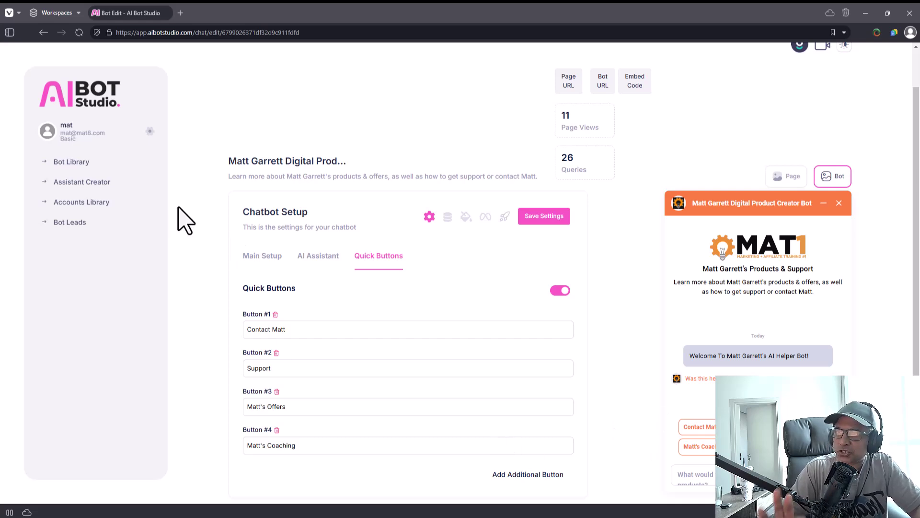
Step: Return to the bot library and start a new chatbot named "JeetBot"
{"action": "left_click", "coordinate": [54, 162]}
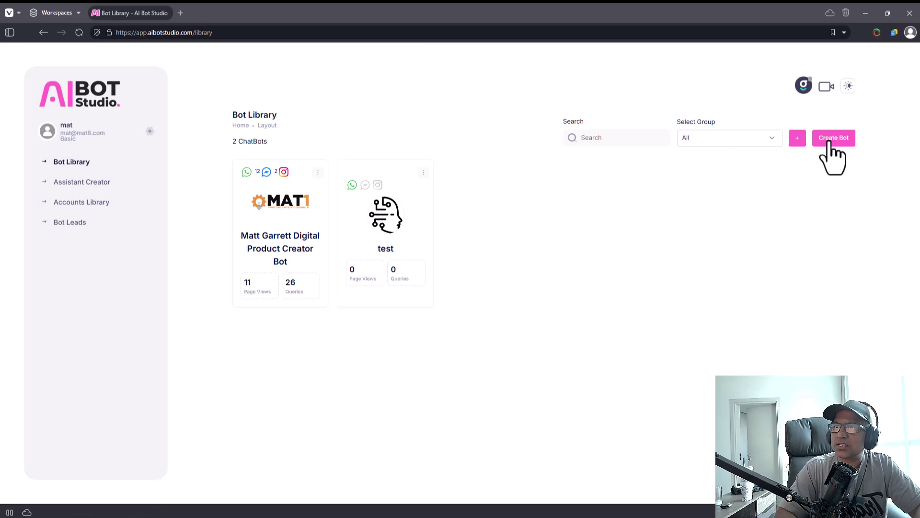
{"action": "left_click", "coordinate": [829, 143]}
{"action": "left_click", "coordinate": [489, 243]}
{"action": "type", "text": "Jeet"}
{"action": "key", "text": "BackSpace"}
{"action": "key", "text": "BackSpace"}
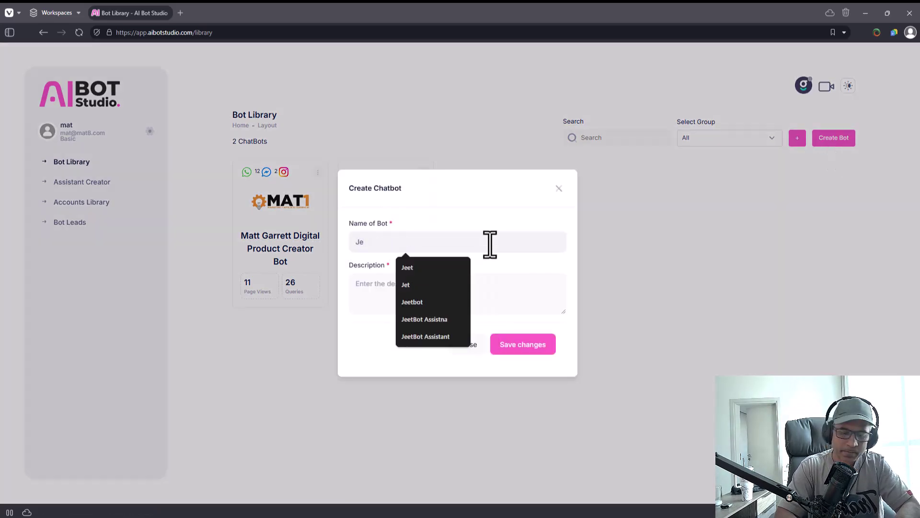
{"action": "type", "text": "etBOt"}
{"action": "double_click", "coordinate": [490, 242]}
{"action": "left_click", "coordinate": [490, 243]}
{"action": "key", "text": "BackSpace"}
{"action": "key", "text": "BackSpace"}
{"action": "type", "text": "ot"}
Step: Describe the new chatbot as its owner's Marketing Bot, including the owner's full name, and save it
{"action": "key", "text": "Tab"}
{"action": "type", "text": "Cyril Gu"}
{"action": "type", "text": "ptas "}
{"action": "type", "text": "'s"}
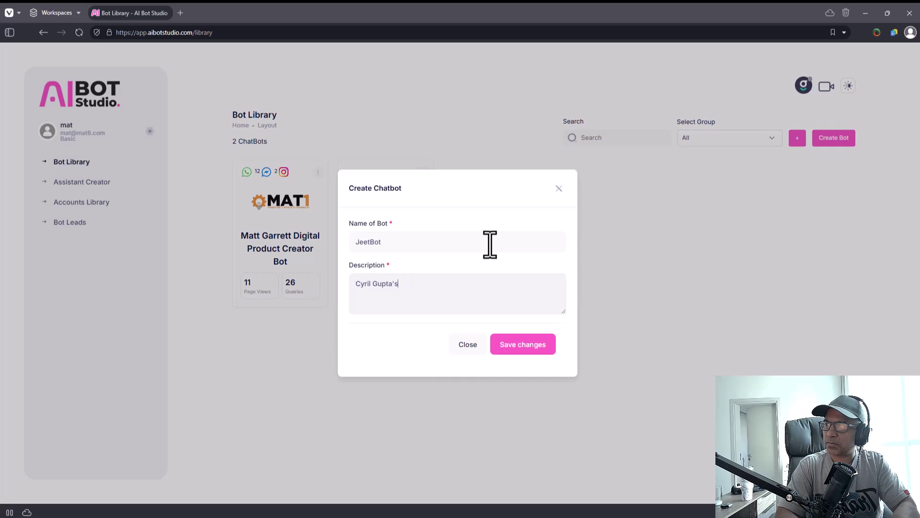
{"action": "type", "text": " Marketing Bot"}
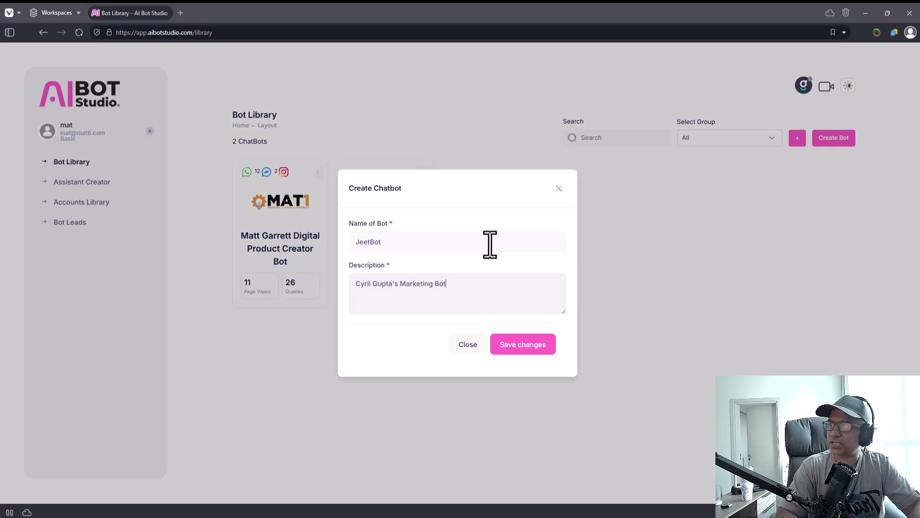
{"action": "left_click", "coordinate": [551, 353]}
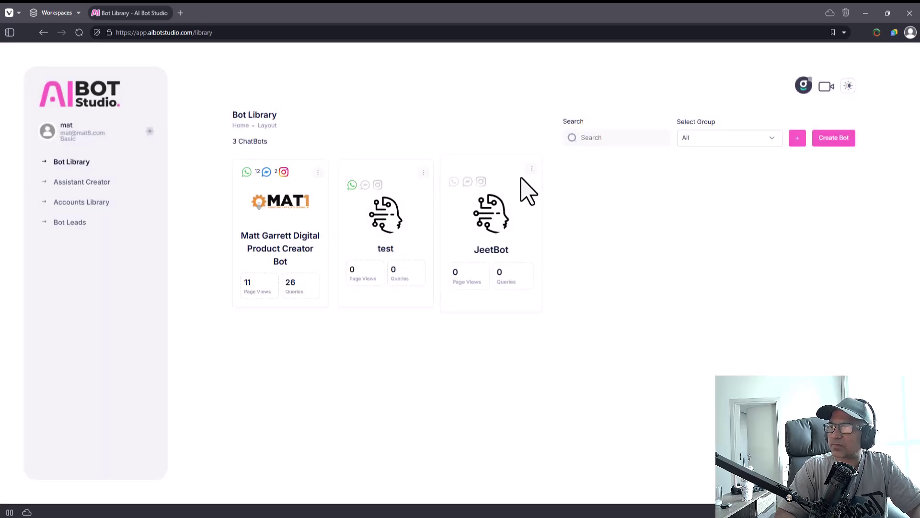
Step: Open the JeetBot chatbot for editing at its main setup fields
{"action": "left_click", "coordinate": [531, 169]}
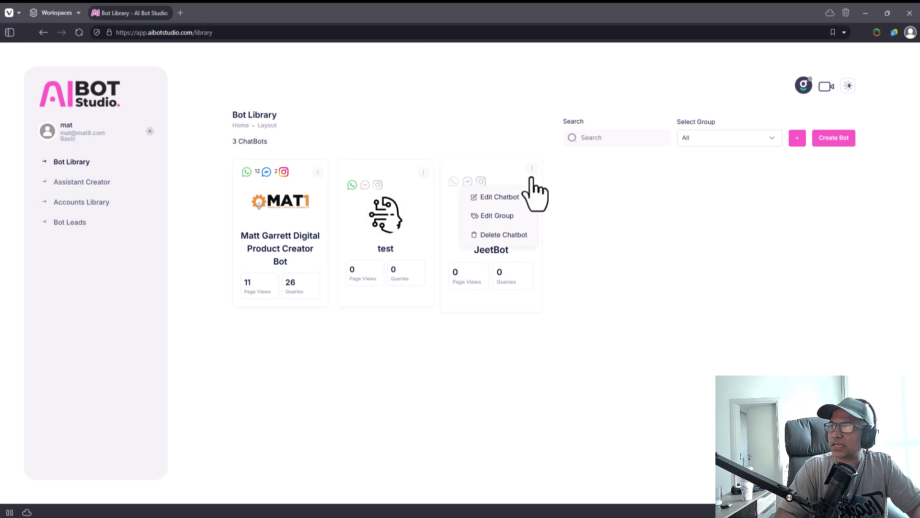
{"action": "left_click", "coordinate": [526, 197]}
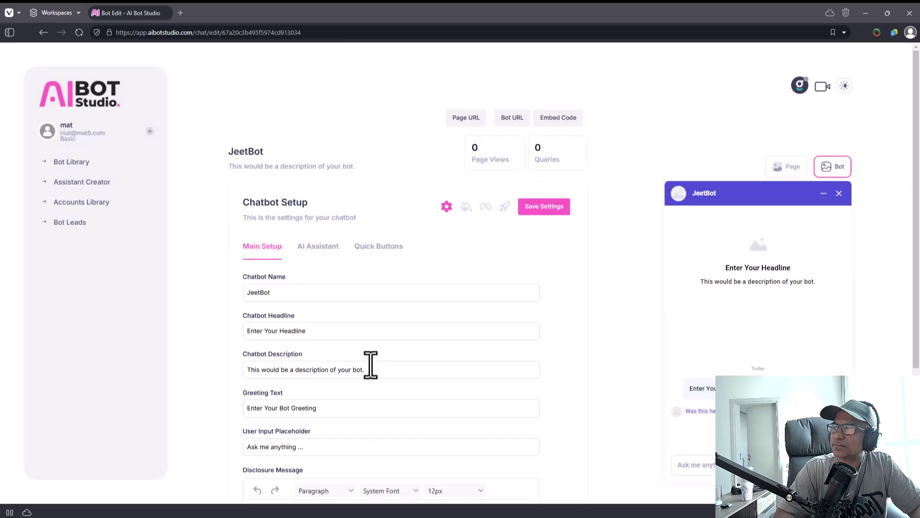
{"action": "scroll", "coordinate": [355, 355], "scroll_direction": "down", "scroll_amount": 2}
Step: Set JeetBot's headline to "Get your answers from Jeet" and check it in the bot preview
{"action": "left_click", "coordinate": [277, 237]}
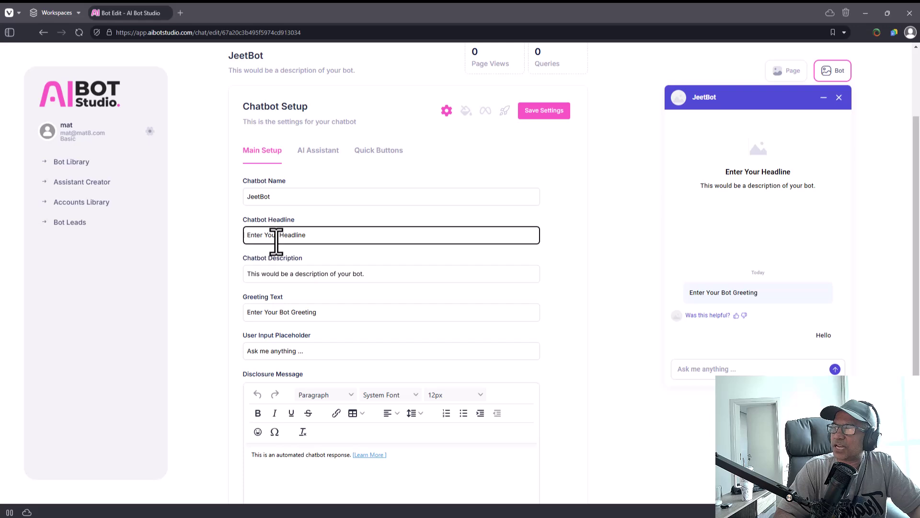
{"action": "key", "text": "ctrl+a"}
{"action": "type", "text": "Talk to Jeet, and let' sfigure i"}
{"action": "key", "text": "ctrl+a"}
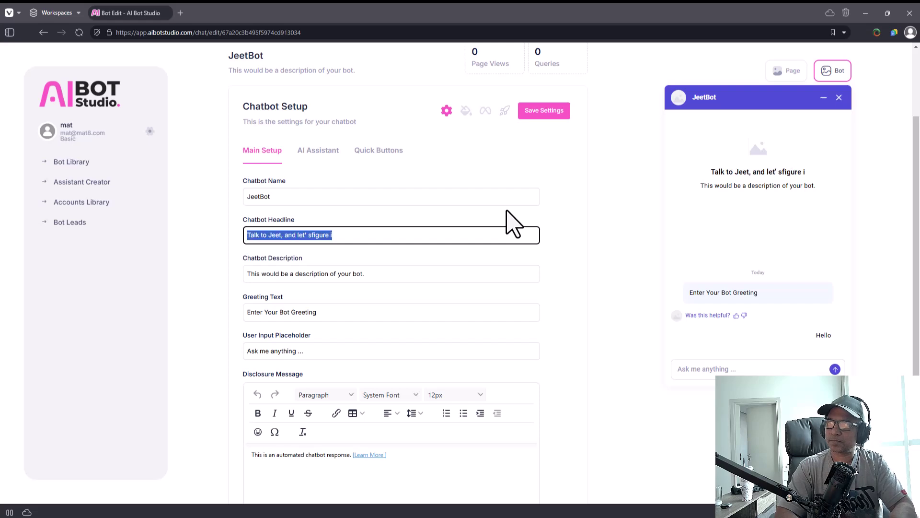
{"action": "type", "text": "Get your ansewrs f"}
{"action": "key", "text": "BackSpace"}
{"action": "key", "text": "BackSpace"}
{"action": "key", "text": "BackSpace"}
{"action": "key", "text": "BackSpace"}
{"action": "key", "text": "BackSpace"}
{"action": "key", "text": "BackSpace"}
{"action": "type", "text": "wers from Jeet"}
{"action": "scroll", "coordinate": [694, 138], "scroll_direction": "up", "scroll_amount": 2}
{"action": "scroll", "coordinate": [727, 115], "scroll_direction": "down", "scroll_amount": 3}
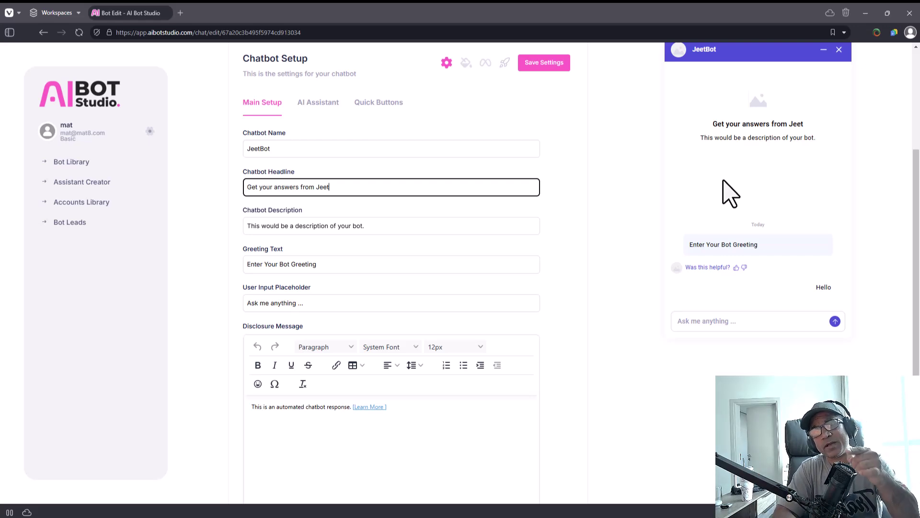
{"action": "scroll", "coordinate": [798, 264], "scroll_direction": "up", "scroll_amount": 2}
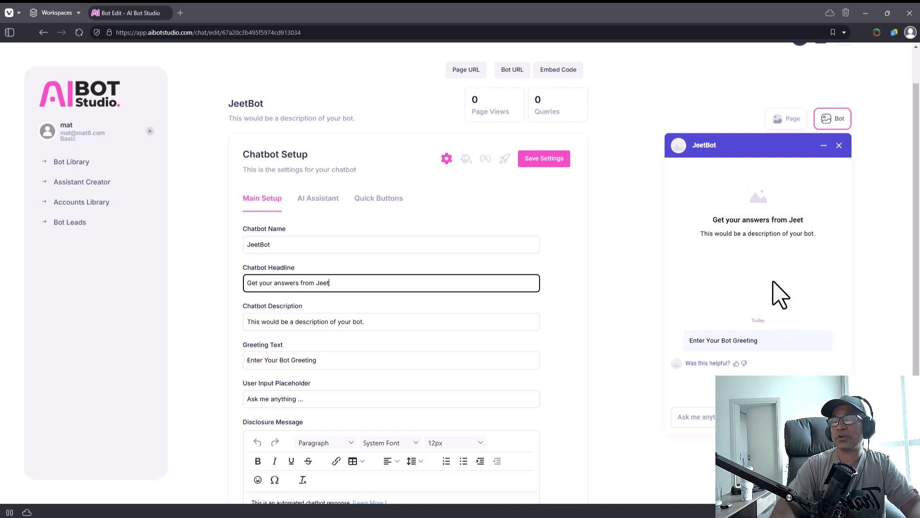
{"action": "scroll", "coordinate": [774, 292], "scroll_direction": "down", "scroll_amount": 1}
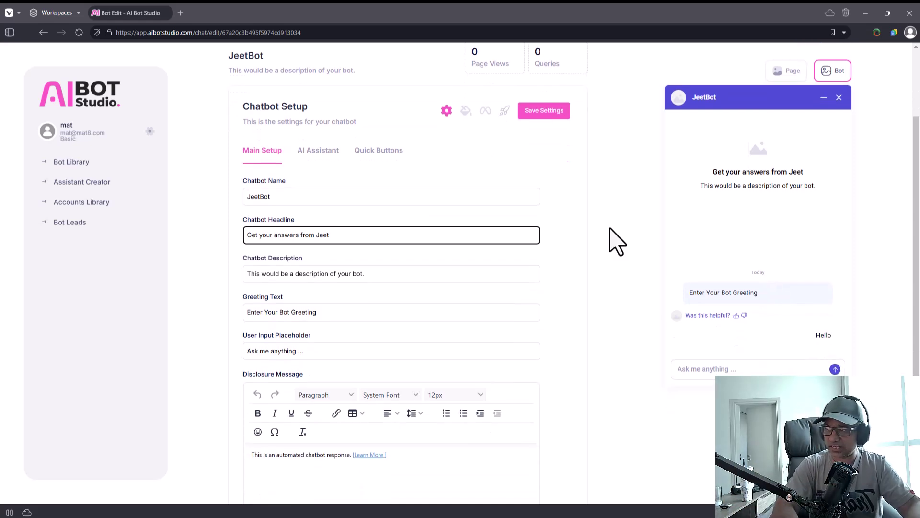
Step: Replace the chatbot description with "Get more information about my products and special offers."
{"action": "left_click_drag", "start_coordinate": [401, 282], "coordinate": [245, 269]}
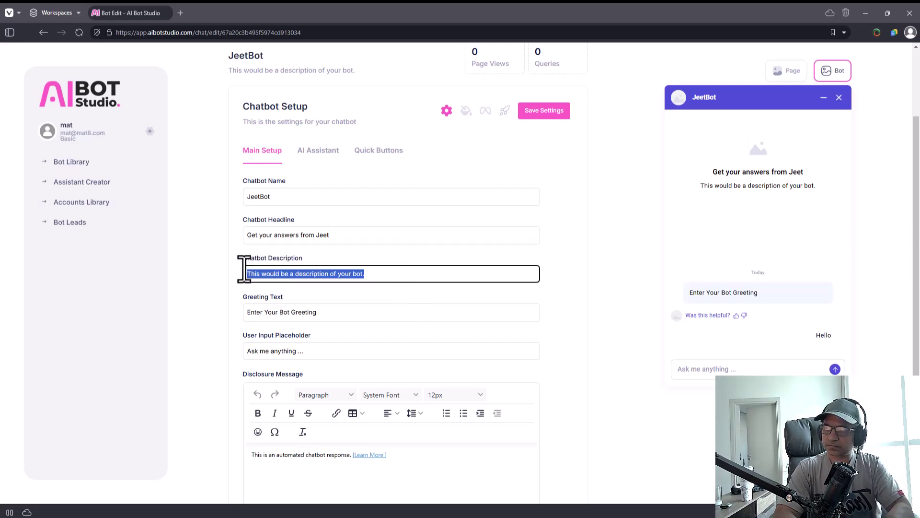
{"action": "type", "text": "Get m"}
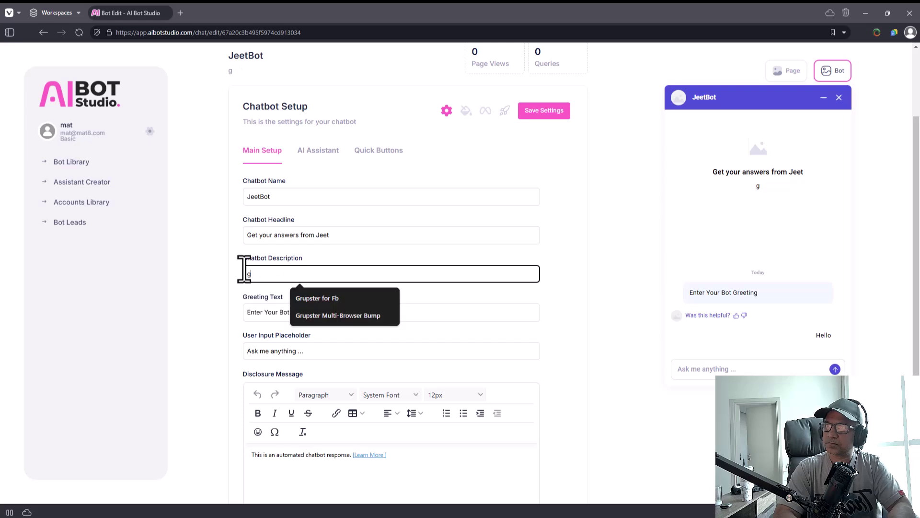
{"action": "type", "text": "ore information about y"}
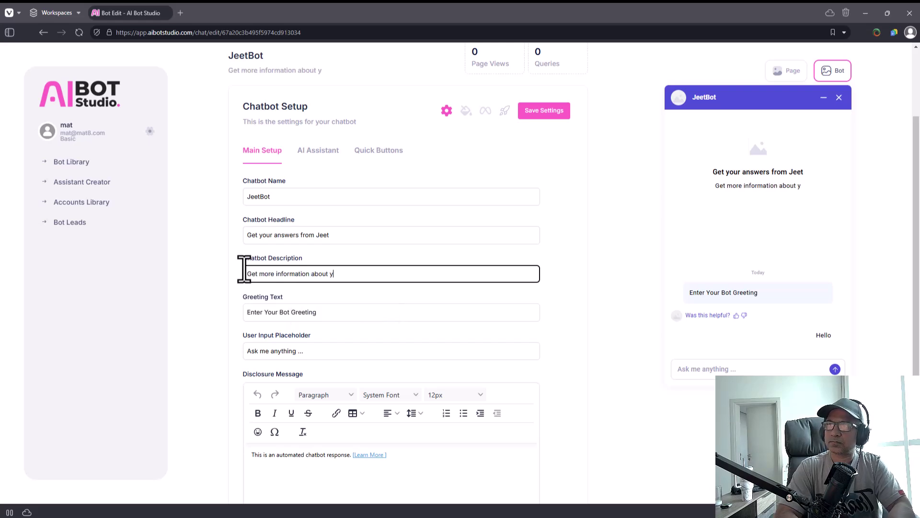
{"action": "key", "text": "BackSpace"}
{"action": "type", "text": "my products a"}
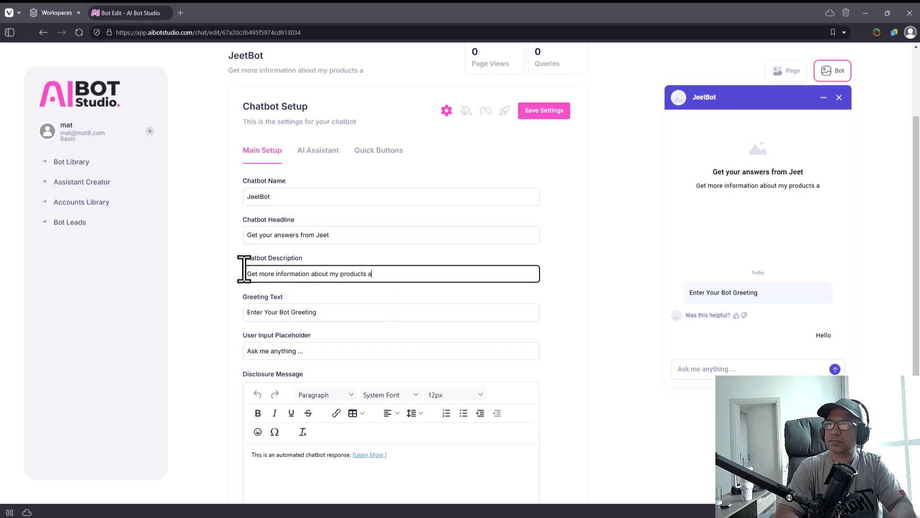
{"action": "type", "text": "nd special offers."}
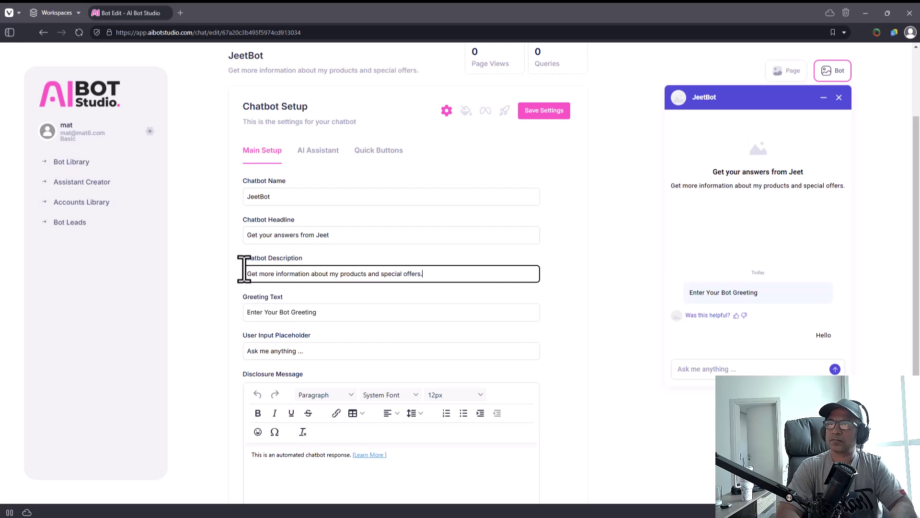
Step: Set the greeting text to "Hello! What can I help you with today?"
{"action": "scroll", "coordinate": [235, 265], "scroll_direction": "down", "scroll_amount": 2}
{"action": "left_click_drag", "start_coordinate": [339, 226], "coordinate": [170, 239]}
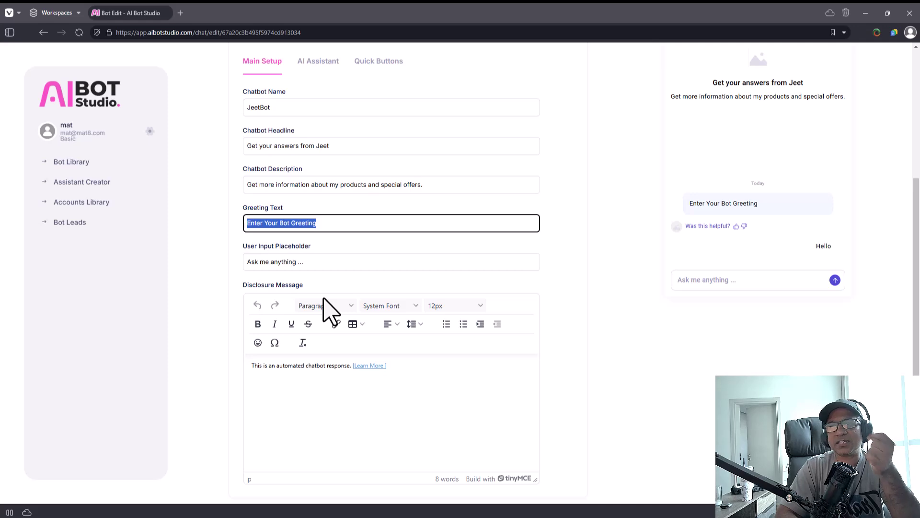
{"action": "type", "text": "Hello!W"}
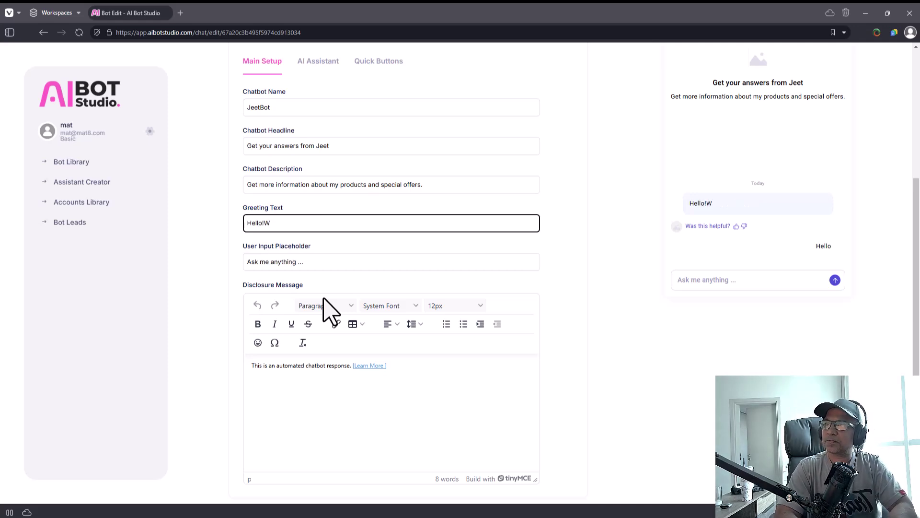
{"action": "key", "text": "BackSpace"}
{"action": "type", "text": "What can I help yo uwith"}
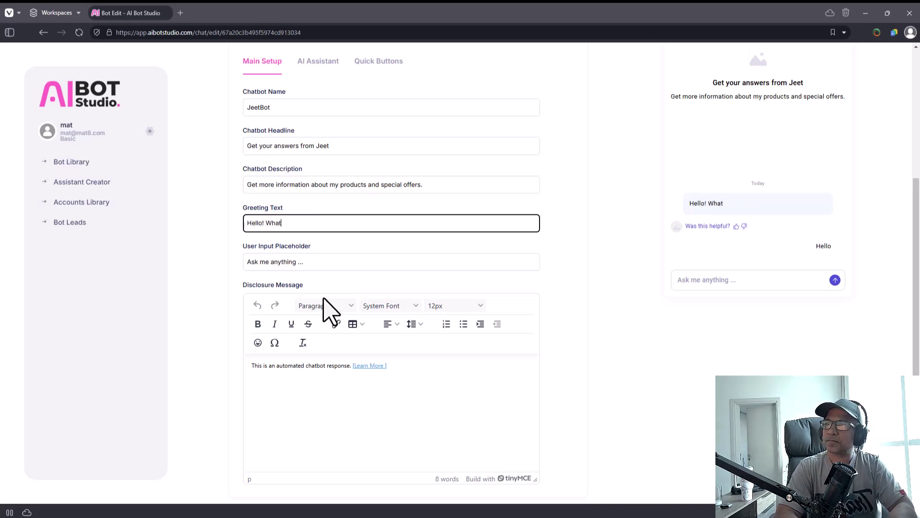
{"action": "key", "text": "BackSpace"}
{"action": "key", "text": "BackSpace"}
{"action": "key", "text": "BackSpace"}
{"action": "key", "text": "BackSpace"}
{"action": "key", "text": "BackSpace"}
{"action": "type", "text": "u with"}
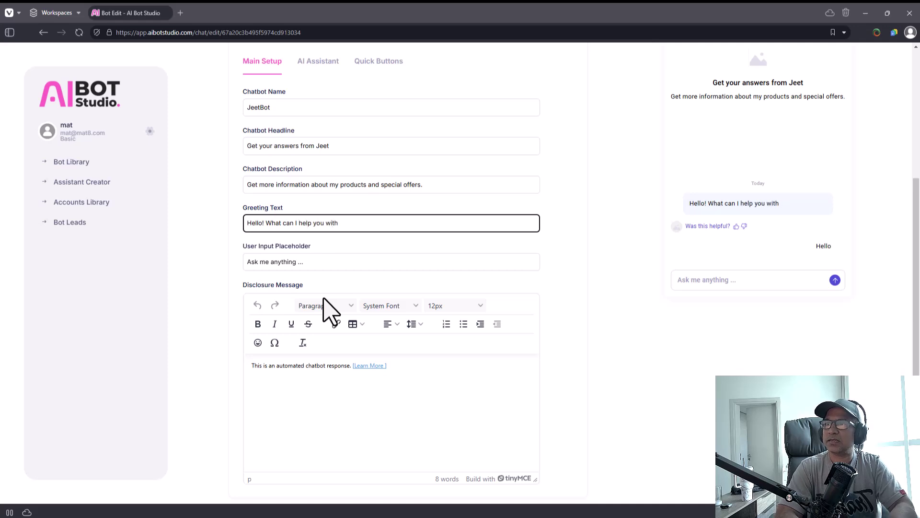
{"action": "type", "text": " today?"}
Step: Change the user input placeholder to "Type your question"
{"action": "left_click", "coordinate": [375, 261]}
{"action": "left_click", "coordinate": [699, 288]}
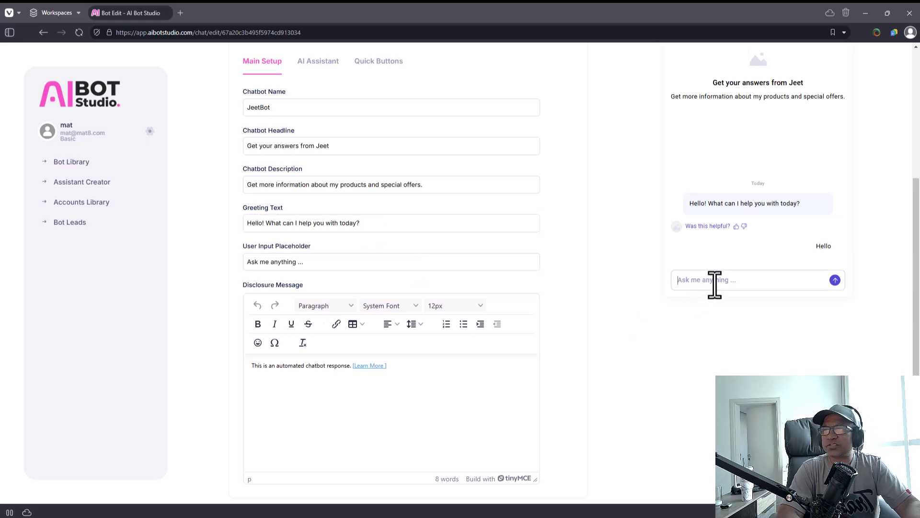
{"action": "left_click", "coordinate": [429, 263]}
{"action": "key", "text": "ctrl+a"}
{"action": "type", "text": "Type your question"}
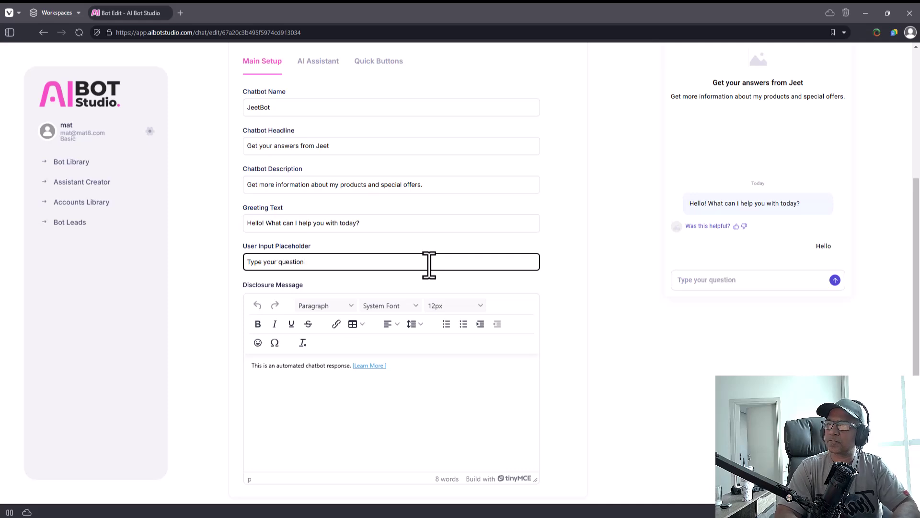
Step: Look over the disclosure message and the other main setup texts, and save the chatbot settings
{"action": "left_click_drag", "start_coordinate": [411, 366], "coordinate": [250, 366]}
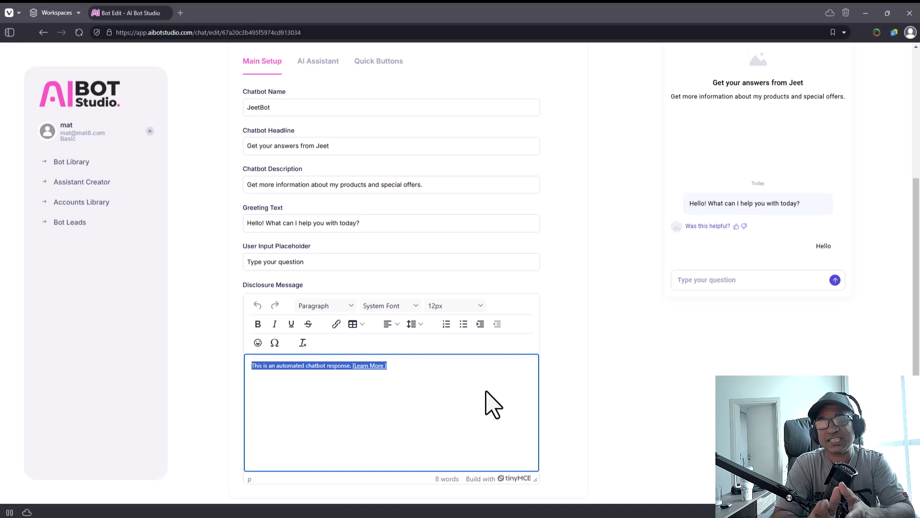
{"action": "scroll", "coordinate": [438, 413], "scroll_direction": "up", "scroll_amount": 3}
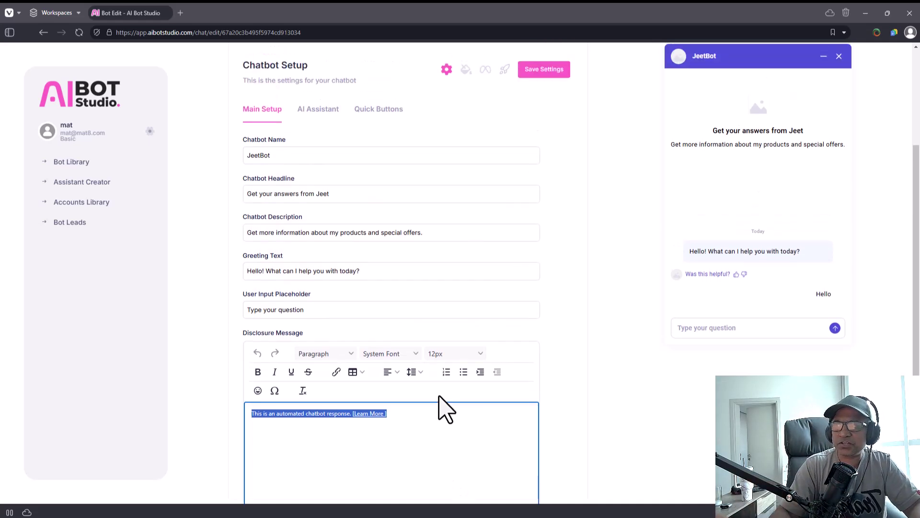
{"action": "scroll", "coordinate": [422, 331], "scroll_direction": "up", "scroll_amount": 1}
{"action": "scroll", "coordinate": [461, 309], "scroll_direction": "down", "scroll_amount": 4}
{"action": "scroll", "coordinate": [503, 273], "scroll_direction": "up", "scroll_amount": 4}
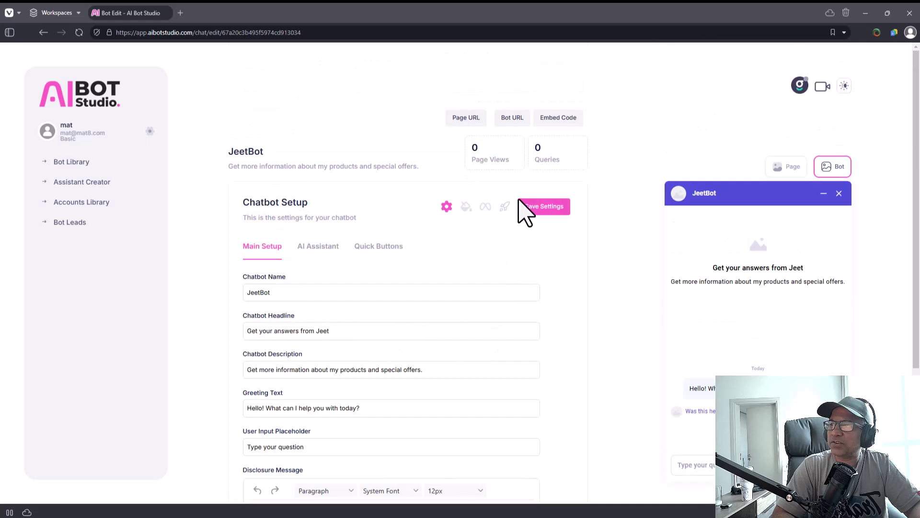
{"action": "left_click", "coordinate": [530, 208]}
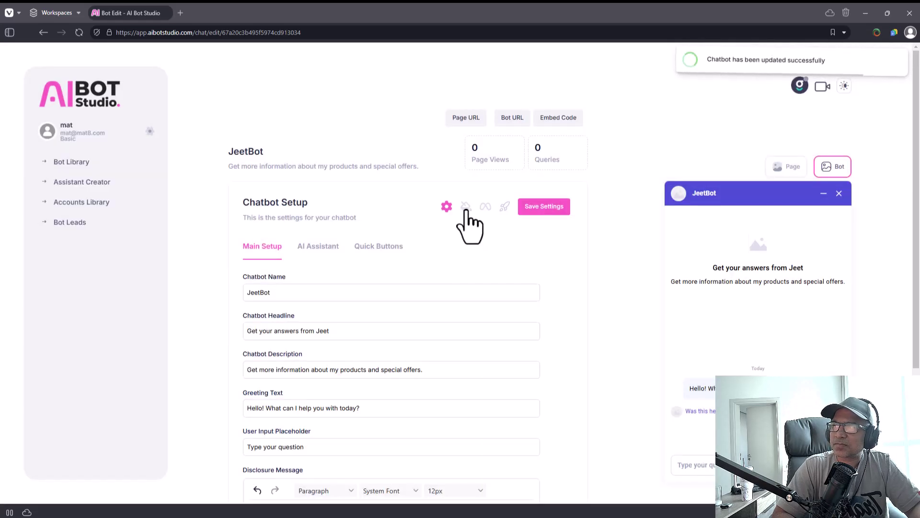
Step: Review the logo, response colour and text colour options in the chatbot's colors and customization settings
{"action": "left_click", "coordinate": [466, 207]}
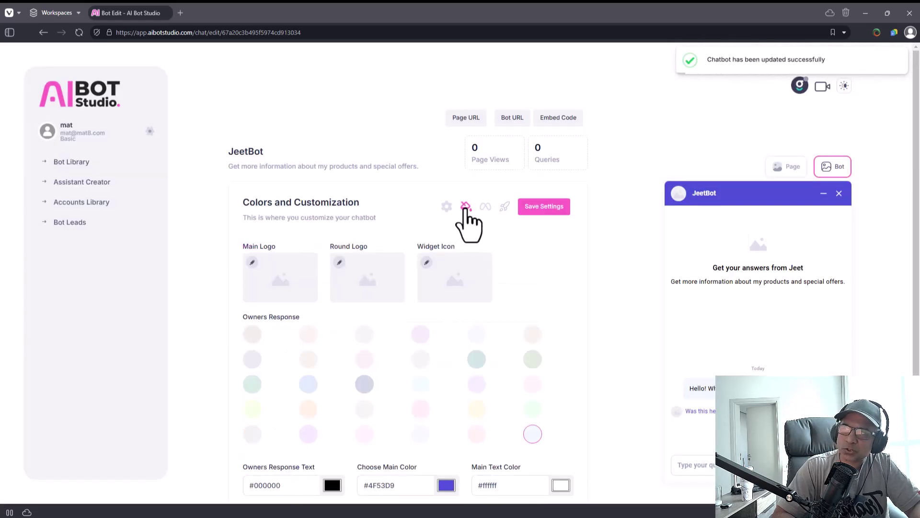
{"action": "scroll", "coordinate": [336, 288], "scroll_direction": "down", "scroll_amount": 2}
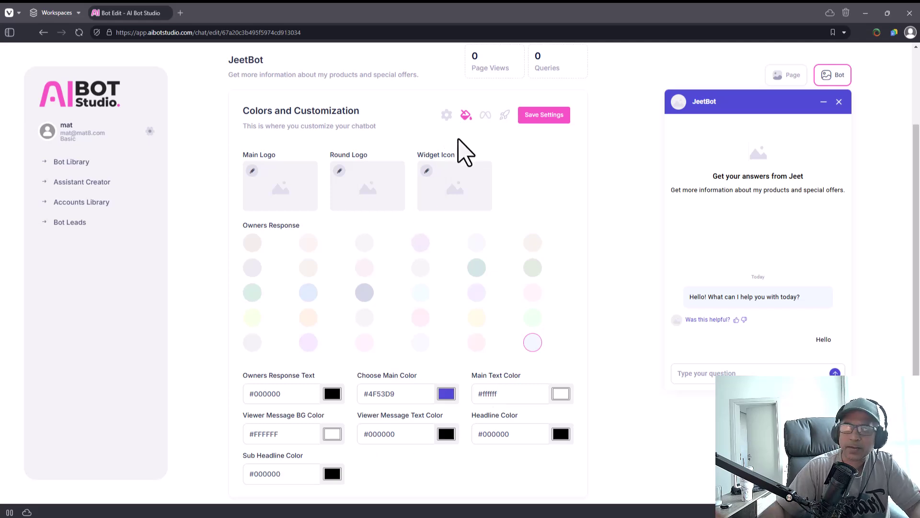
Step: Check the WhatsApp channel's Facebook login, close it without continuing, and save the chatbot settings
{"action": "left_click", "coordinate": [486, 115]}
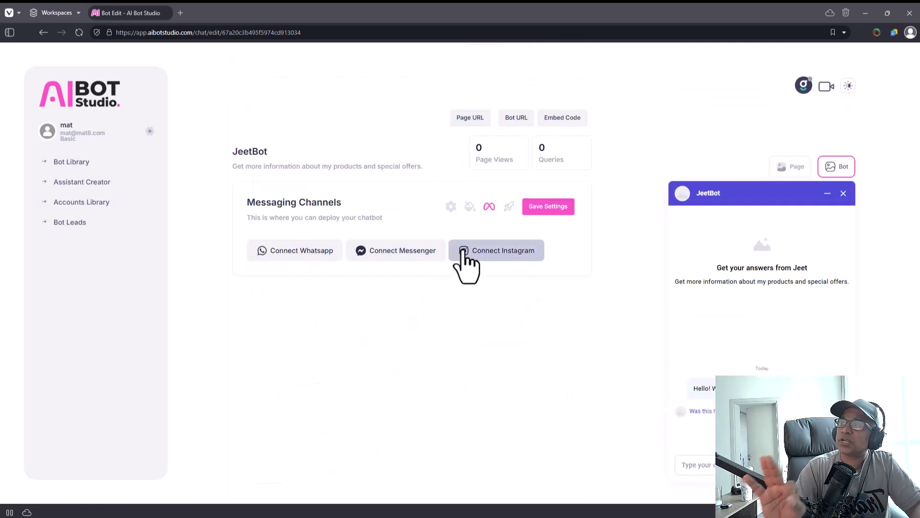
{"action": "left_click", "coordinate": [312, 259]}
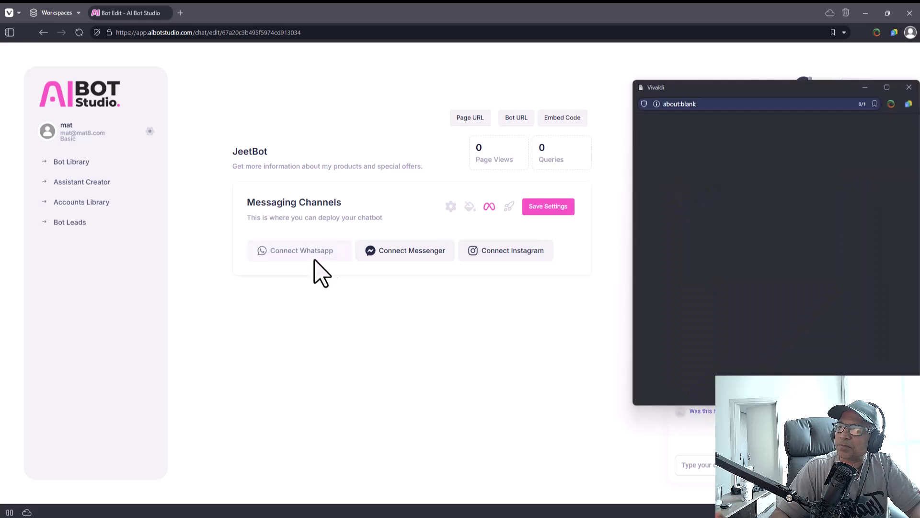
{"action": "left_click_drag", "start_coordinate": [754, 87], "coordinate": [507, 132]}
{"action": "left_click", "coordinate": [660, 130]}
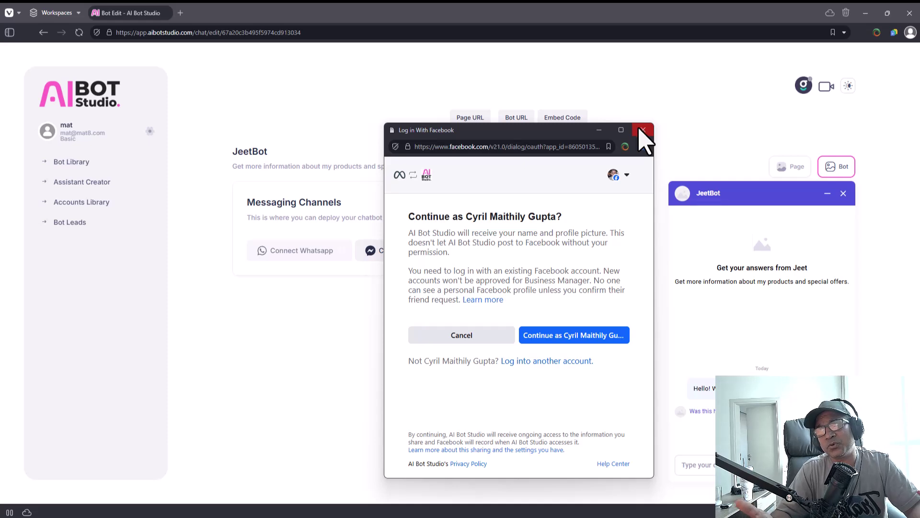
{"action": "left_click", "coordinate": [642, 130]}
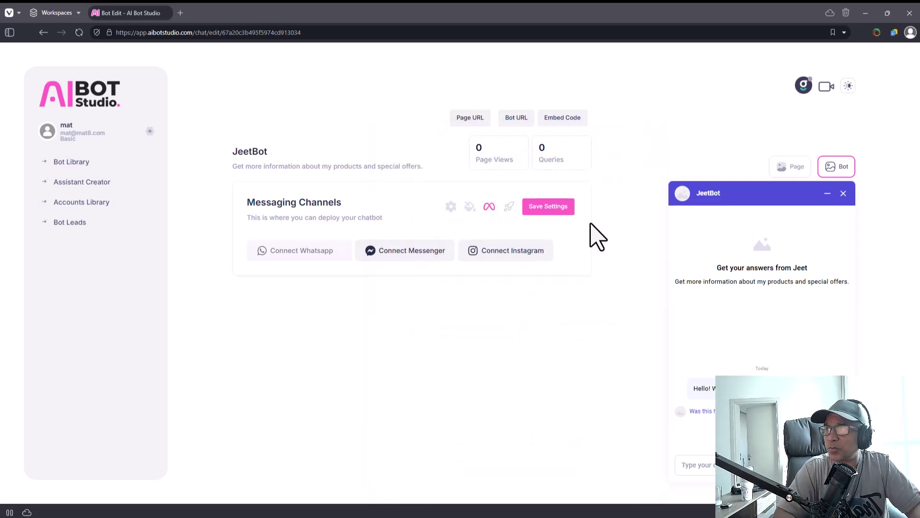
{"action": "left_click", "coordinate": [547, 211]}
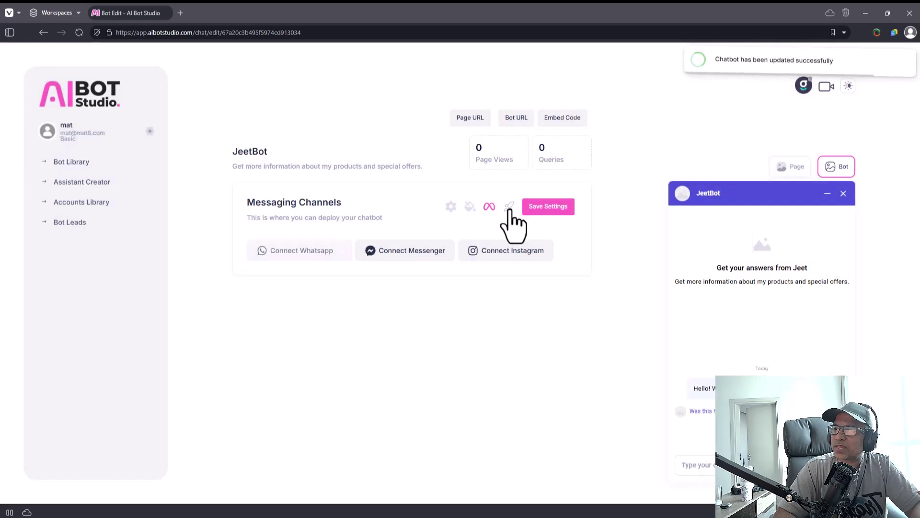
Step: Enable the Welcome Gate in the advanced options and set it to appear on first message
{"action": "left_click", "coordinate": [509, 208]}
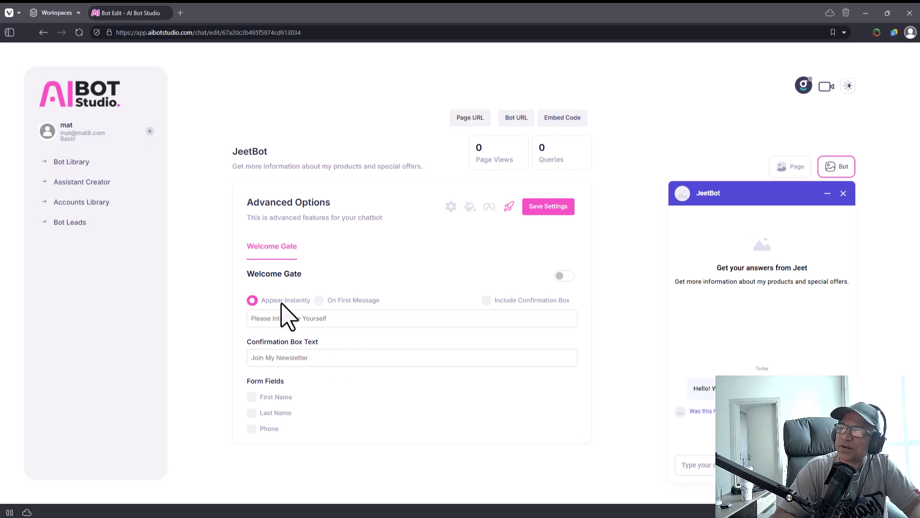
{"action": "left_click", "coordinate": [318, 301]}
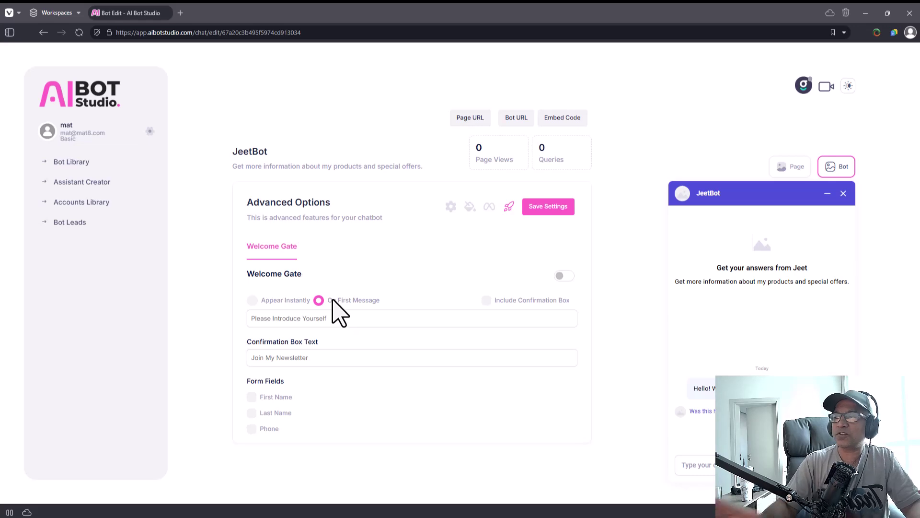
{"action": "left_click", "coordinate": [540, 303]}
{"action": "left_click", "coordinate": [541, 304]}
{"action": "left_click", "coordinate": [566, 277]}
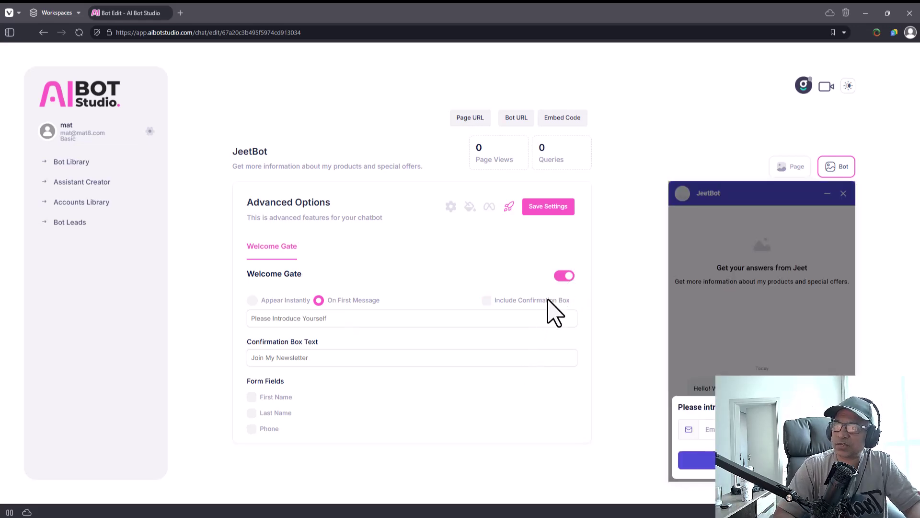
Step: Switch the Welcome Gate's confirmation box on and off to check it in the bot preview, leaving it excluded
{"action": "left_click", "coordinate": [534, 302]}
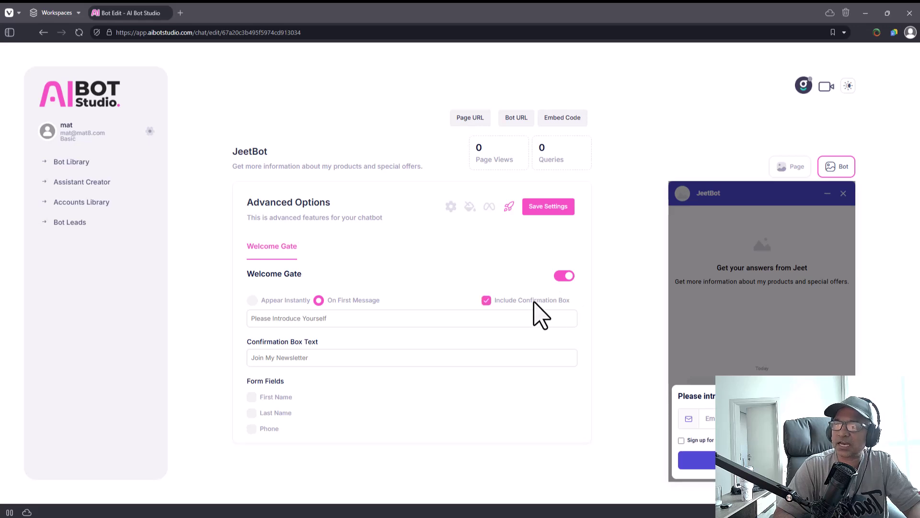
{"action": "left_click_drag", "start_coordinate": [695, 440], "coordinate": [721, 440]}
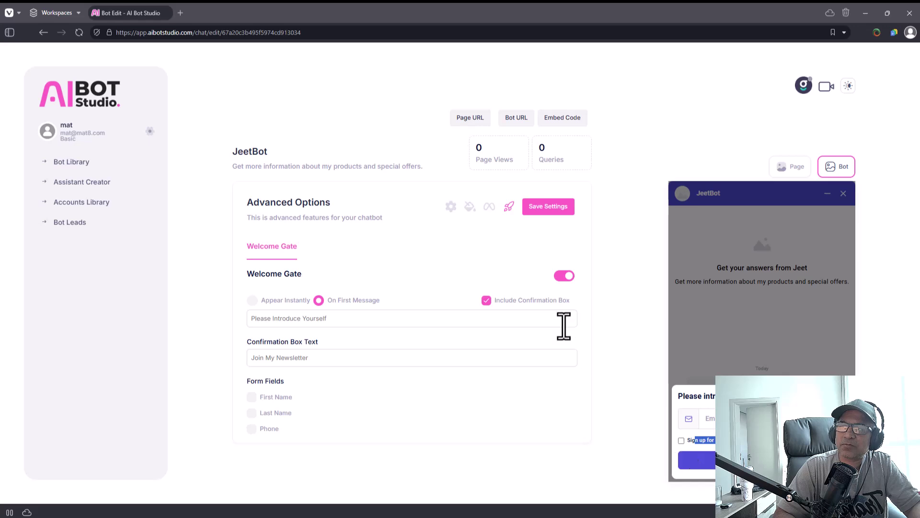
{"action": "left_click", "coordinate": [556, 301]}
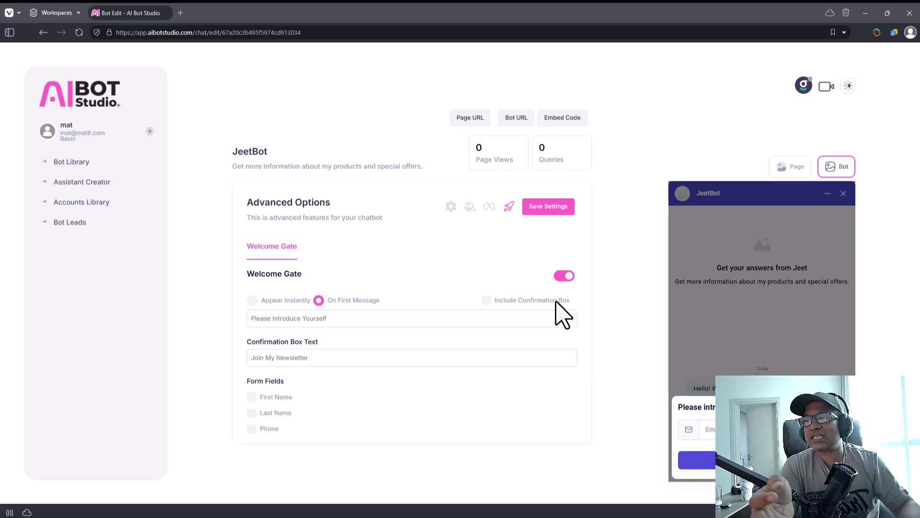
{"action": "left_click", "coordinate": [556, 301]}
{"action": "left_click", "coordinate": [556, 301]}
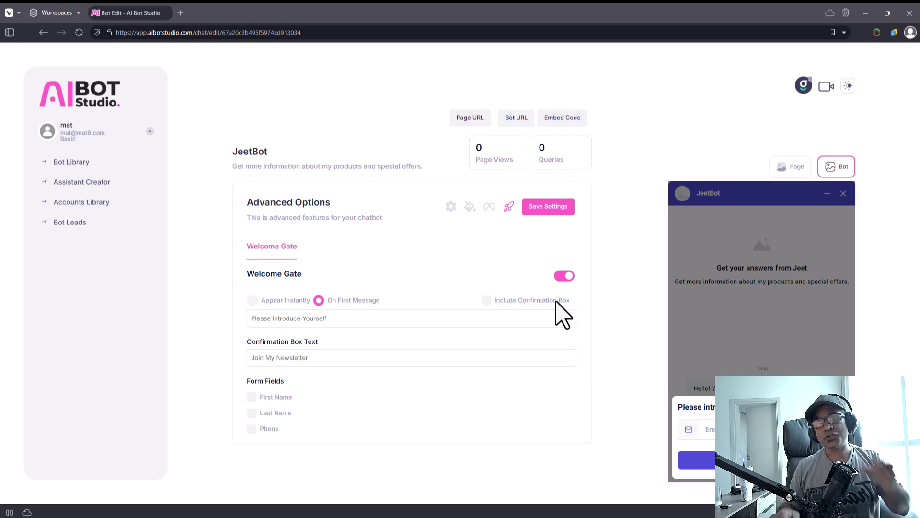
{"action": "left_click", "coordinate": [485, 300]}
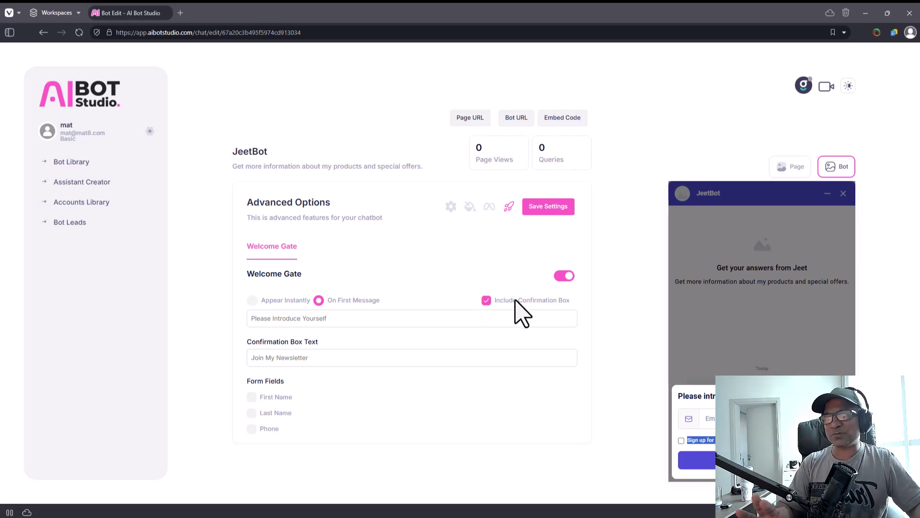
{"action": "left_click", "coordinate": [516, 299]}
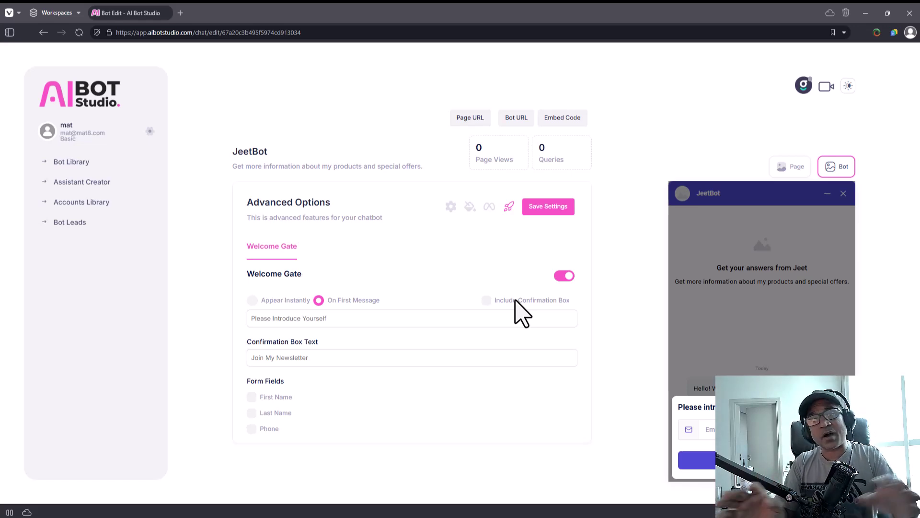
{"action": "left_click", "coordinate": [554, 298]}
{"action": "left_click", "coordinate": [555, 298]}
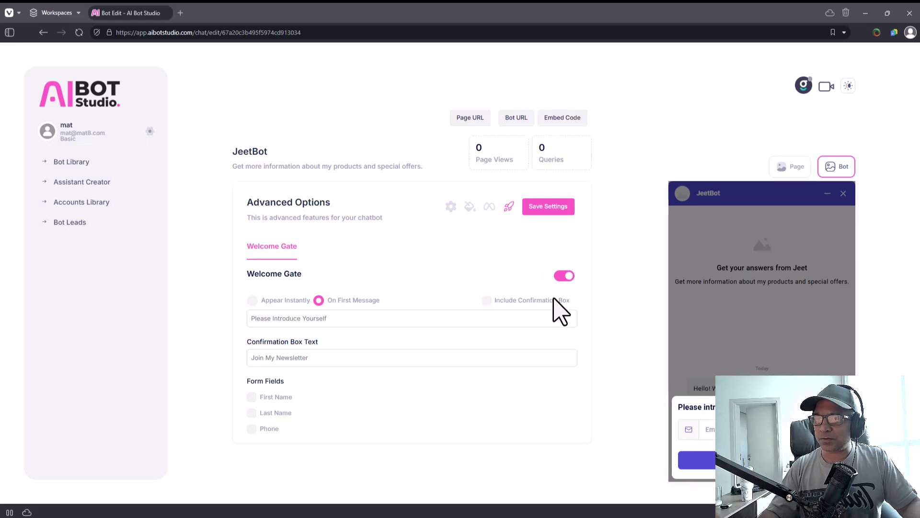
{"action": "left_click", "coordinate": [336, 357]}
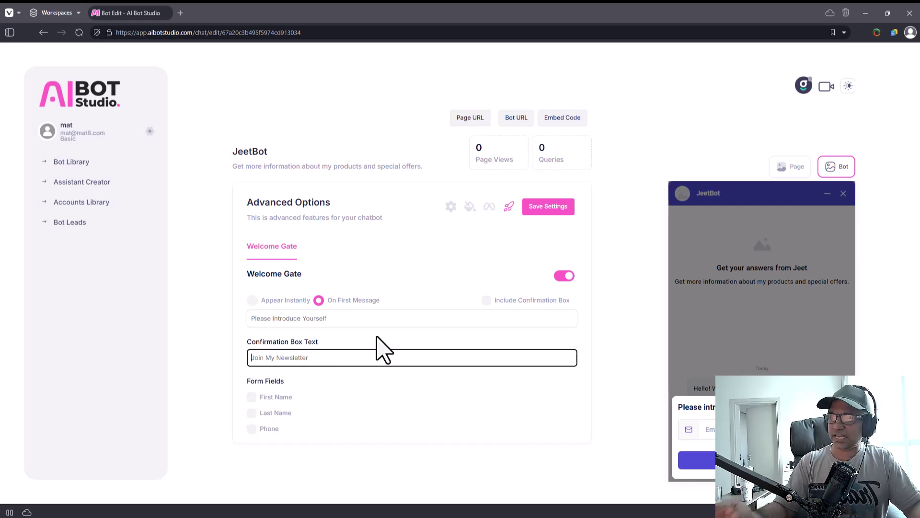
{"action": "left_click", "coordinate": [509, 302]}
{"action": "left_click", "coordinate": [306, 359]}
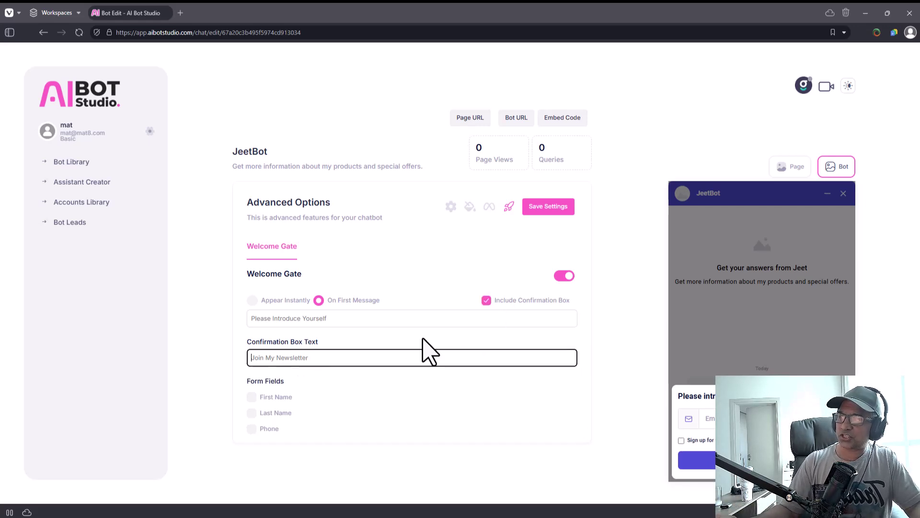
{"action": "left_click", "coordinate": [488, 301]}
Step: Set the Welcome Gate message to "Let us know how we can contact you back"
{"action": "left_click", "coordinate": [388, 320]}
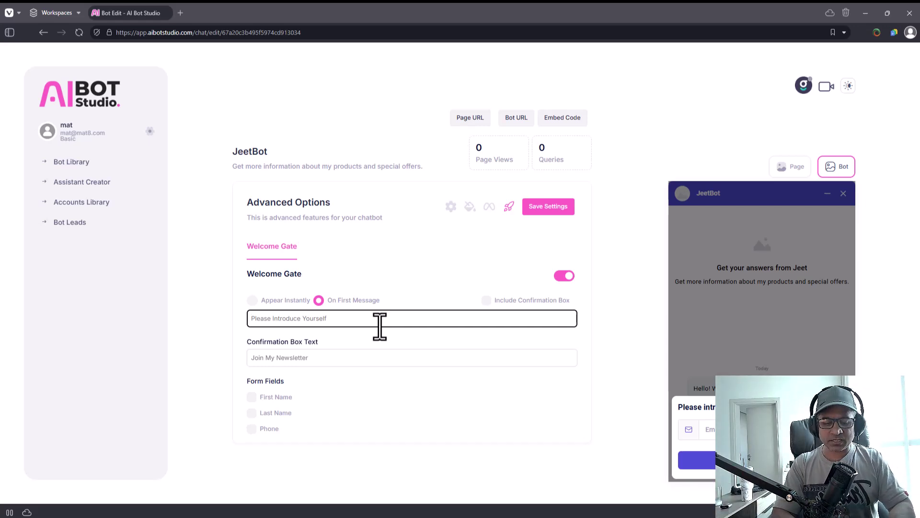
{"action": "type", "text": "Hi"}
{"action": "key", "text": "BackSpace"}
{"action": "key", "text": "BackSpace"}
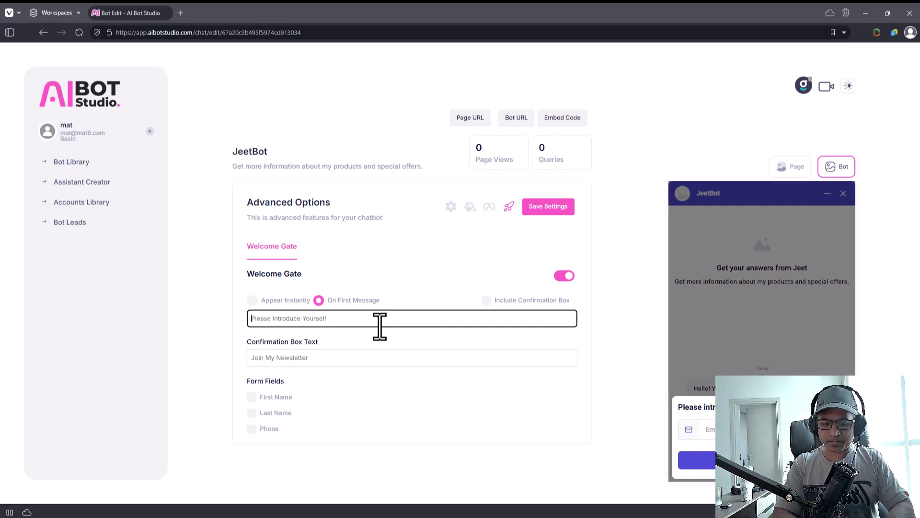
{"action": "type", "text": "Let us know how we can contact you bac"}
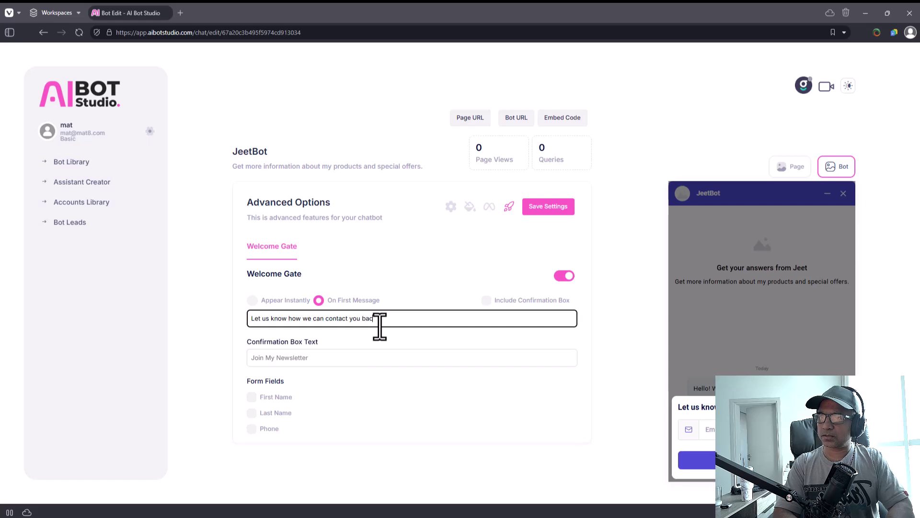
{"action": "type", "text": "k"}
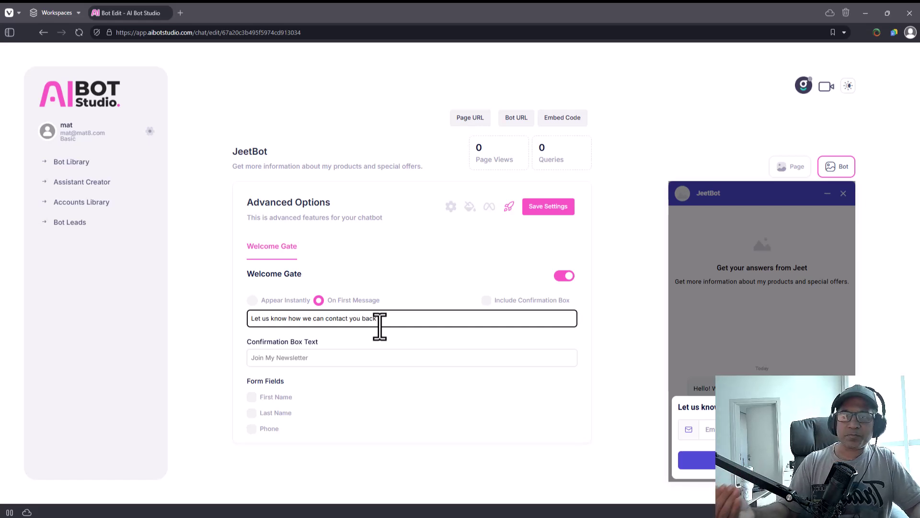
Step: Try out the First Name, Last Name and Phone form fields in the bot preview and deselect them all
{"action": "left_click", "coordinate": [286, 398]}
{"action": "left_click", "coordinate": [285, 398]}
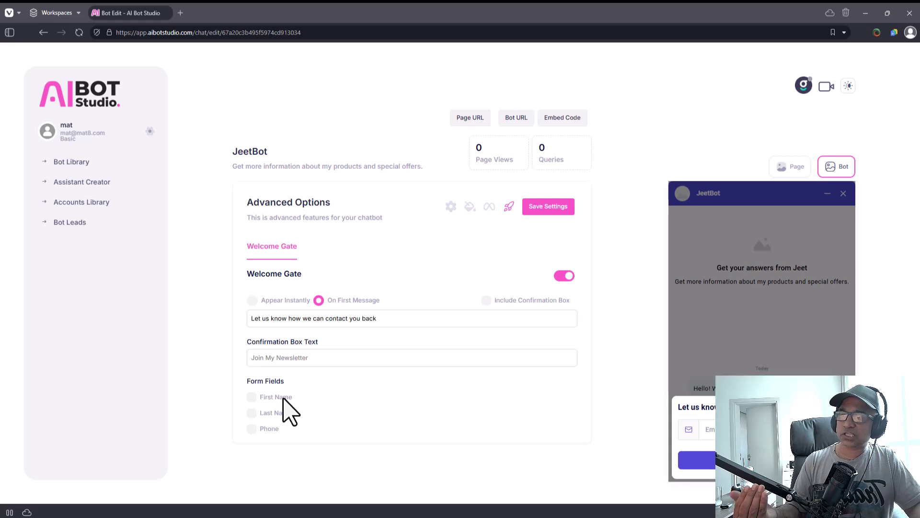
{"action": "left_click", "coordinate": [276, 397]}
{"action": "left_click", "coordinate": [275, 413]}
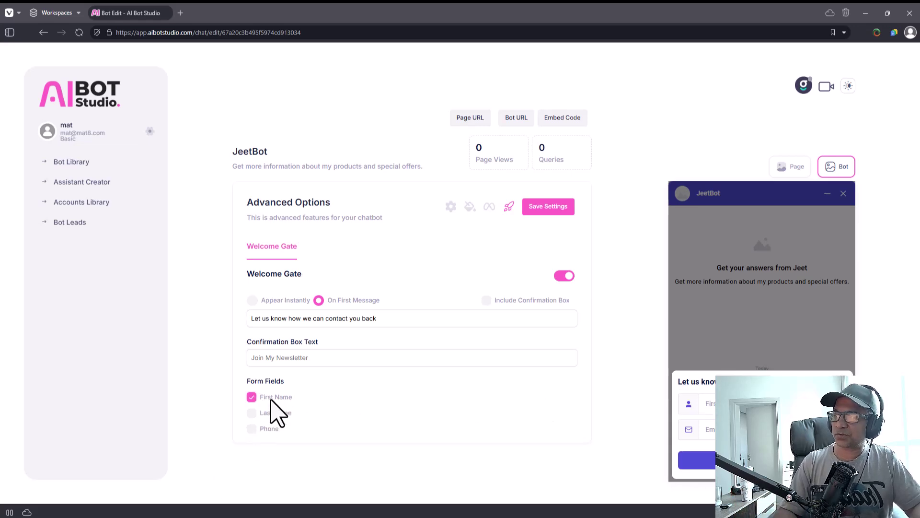
{"action": "left_click", "coordinate": [269, 428]}
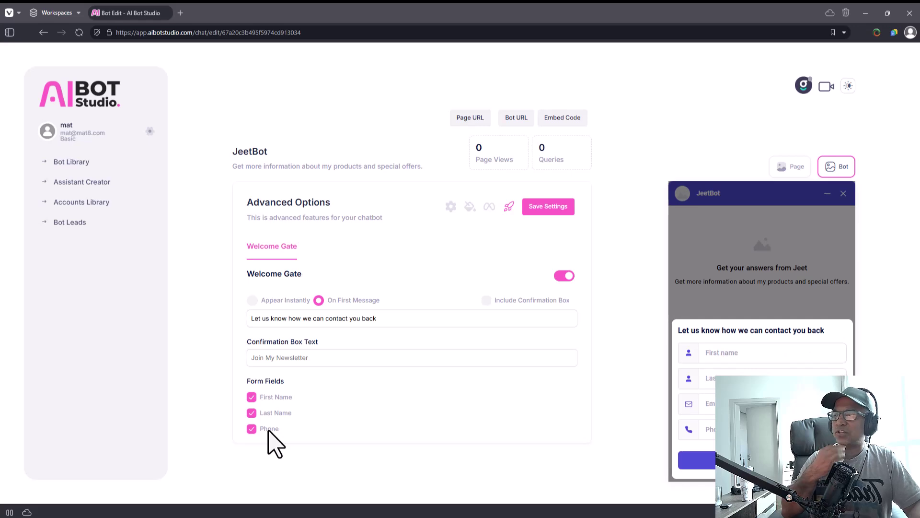
{"action": "left_click", "coordinate": [275, 413]}
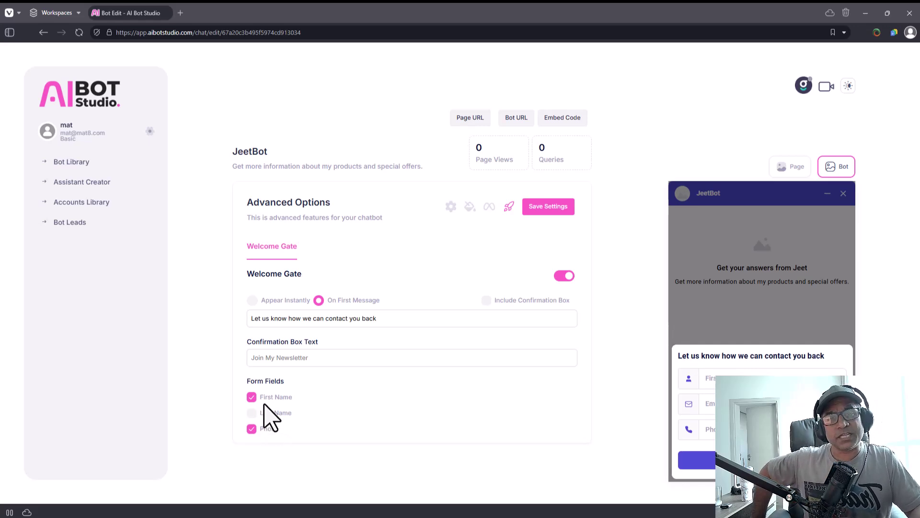
{"action": "left_click", "coordinate": [267, 397]}
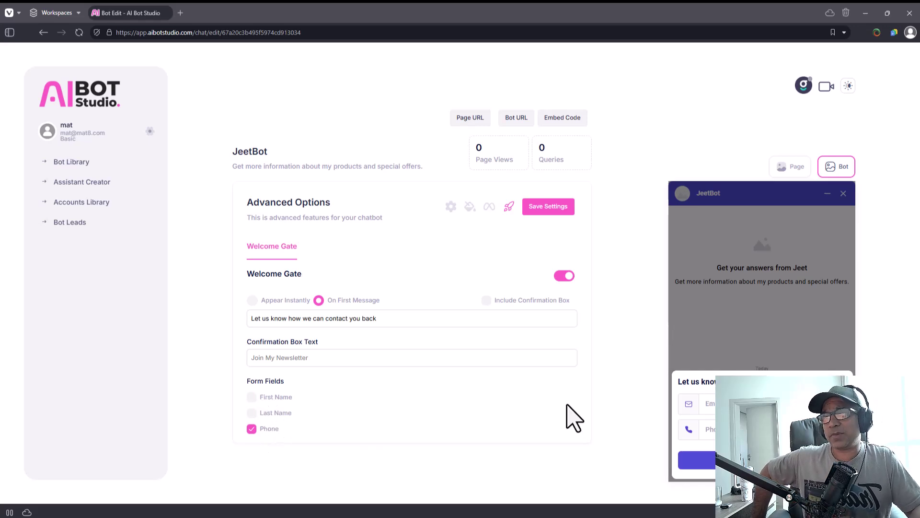
{"action": "left_click", "coordinate": [282, 428]}
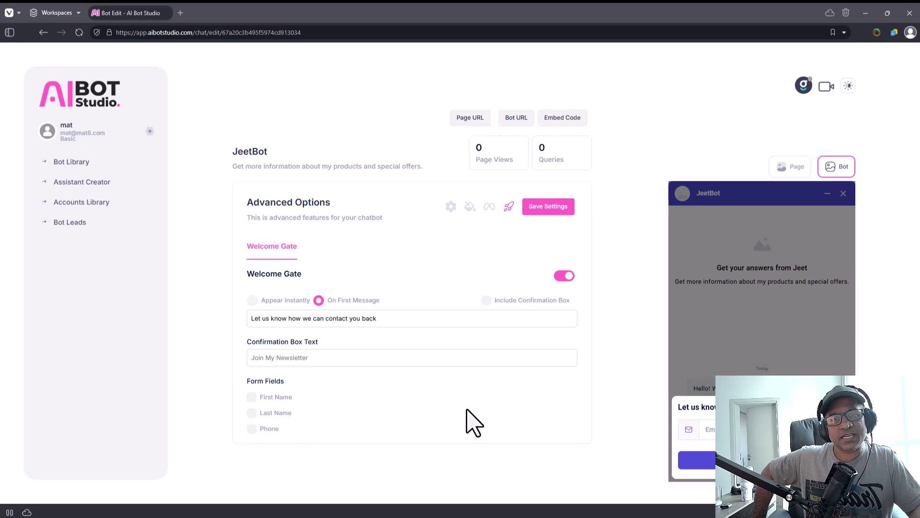
Step: Include First Name in the Welcome Gate form, leaving Phone deselected
{"action": "left_click", "coordinate": [290, 398]}
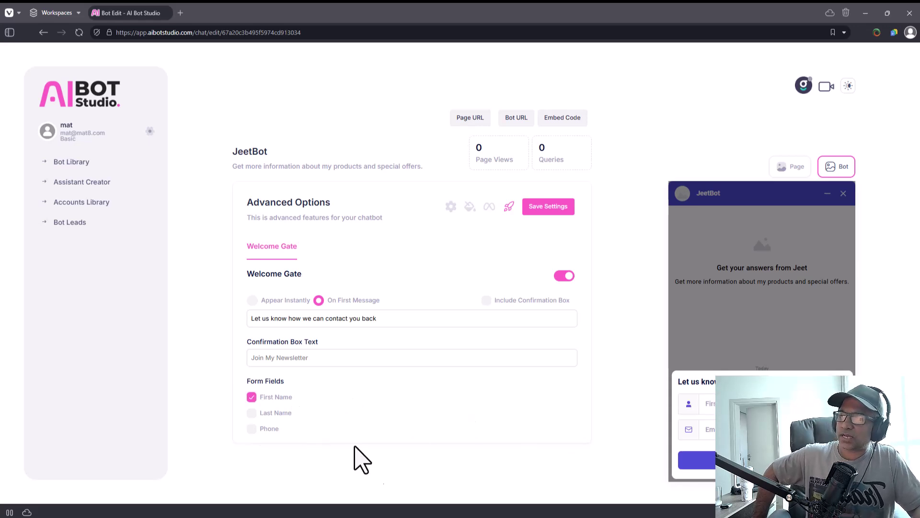
{"action": "left_click", "coordinate": [269, 429]}
{"action": "left_click", "coordinate": [264, 429]}
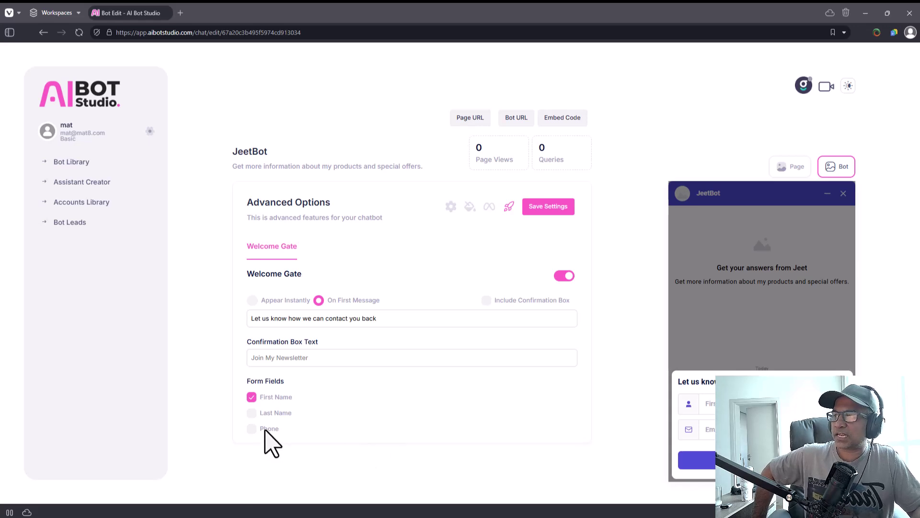
Step: Save the Welcome Gate settings and compare JeetBot's Page and Bot previews, ending on the Page preview
{"action": "left_click", "coordinate": [542, 206]}
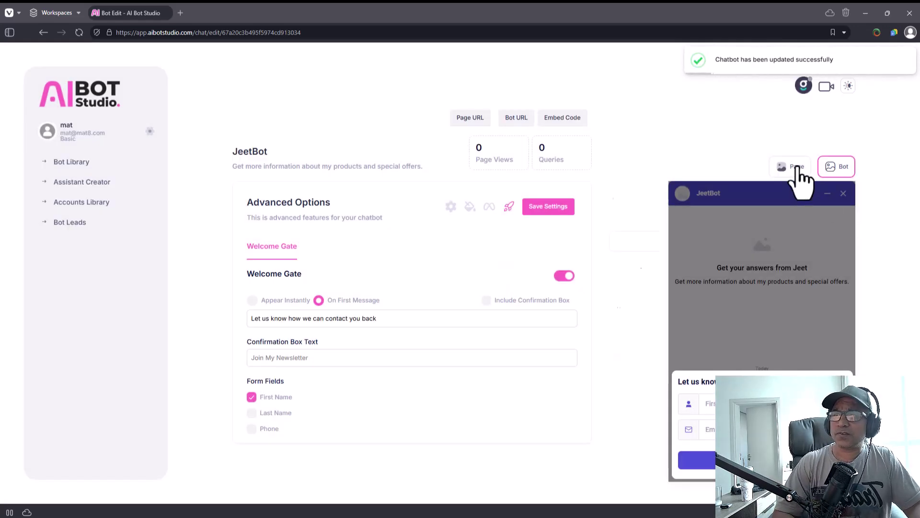
{"action": "left_click", "coordinate": [798, 172]}
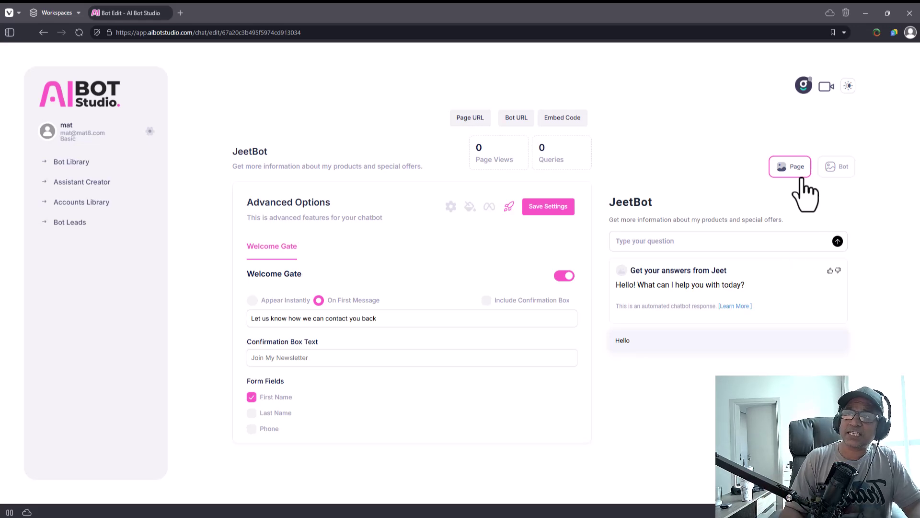
{"action": "left_click", "coordinate": [830, 171]}
{"action": "left_click", "coordinate": [788, 173]}
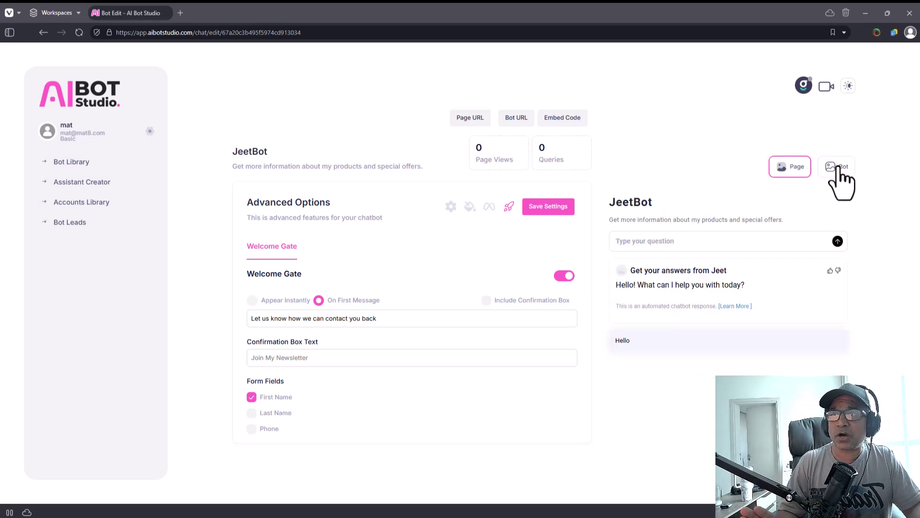
{"action": "left_click", "coordinate": [838, 178]}
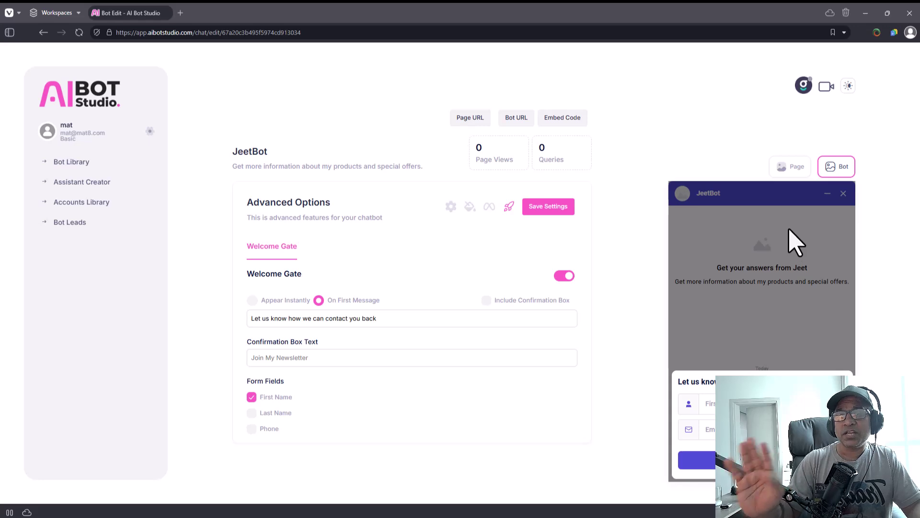
{"action": "left_click", "coordinate": [800, 174]}
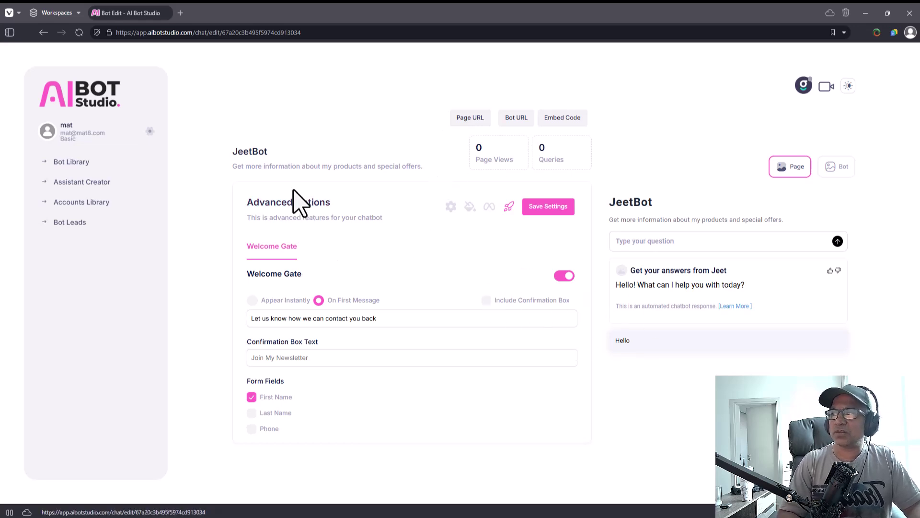
{"action": "left_click_drag", "start_coordinate": [650, 202], "coordinate": [731, 384]}
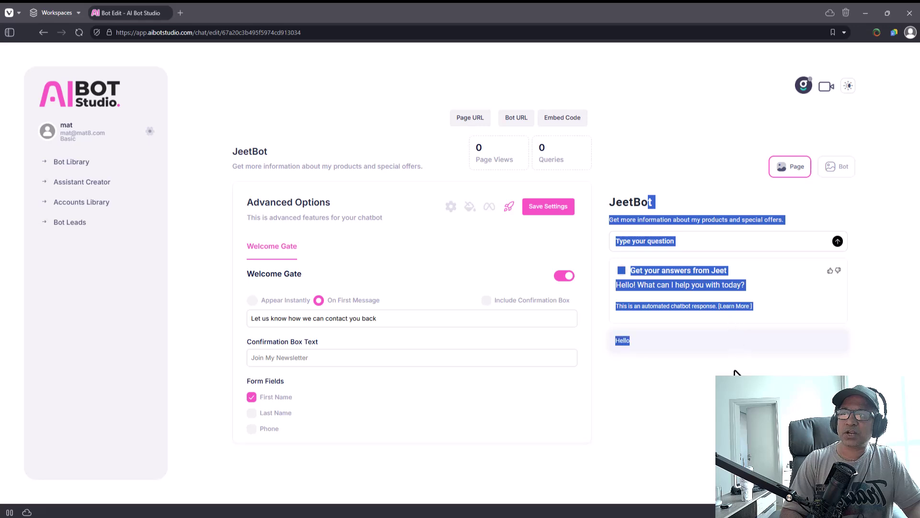
{"action": "left_click", "coordinate": [705, 307]}
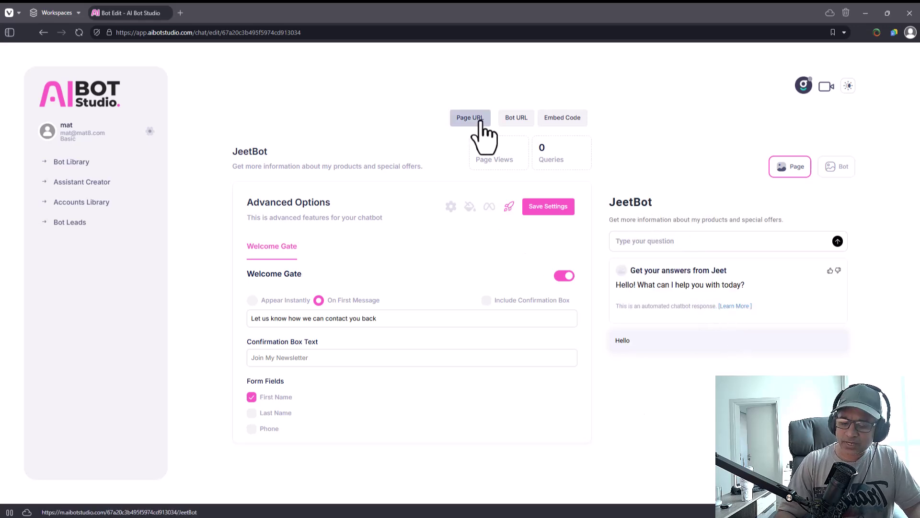
Step: Examine JeetBot's embed codes, including the iframe, page header script and component snippets, and close them
{"action": "left_click", "coordinate": [564, 124]}
{"action": "left_click_drag", "start_coordinate": [458, 219], "coordinate": [389, 194]}
{"action": "left_click", "coordinate": [388, 194]}
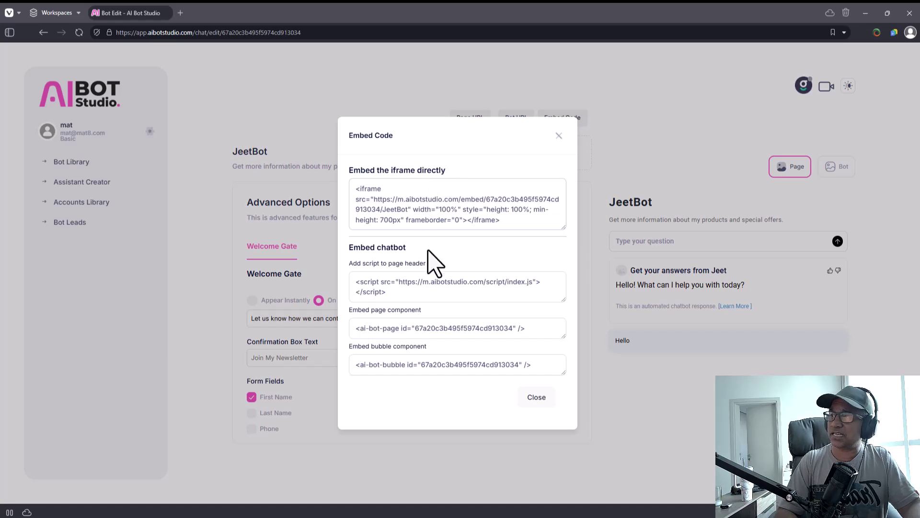
{"action": "left_click_drag", "start_coordinate": [430, 288], "coordinate": [297, 288]}
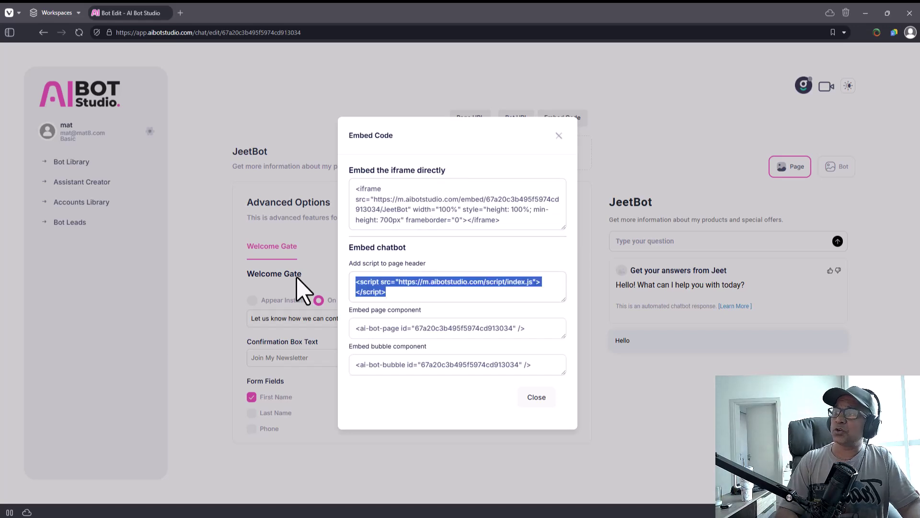
{"action": "left_click", "coordinate": [854, 173]}
{"action": "left_click", "coordinate": [536, 397]}
{"action": "left_click", "coordinate": [827, 170]}
{"action": "left_click", "coordinate": [796, 168]}
{"action": "left_click", "coordinate": [549, 120]}
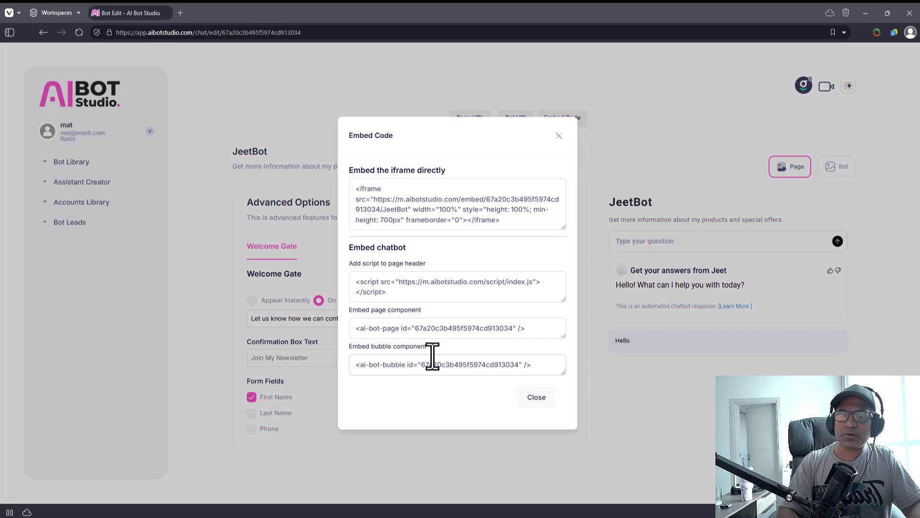
{"action": "left_click", "coordinate": [559, 136]}
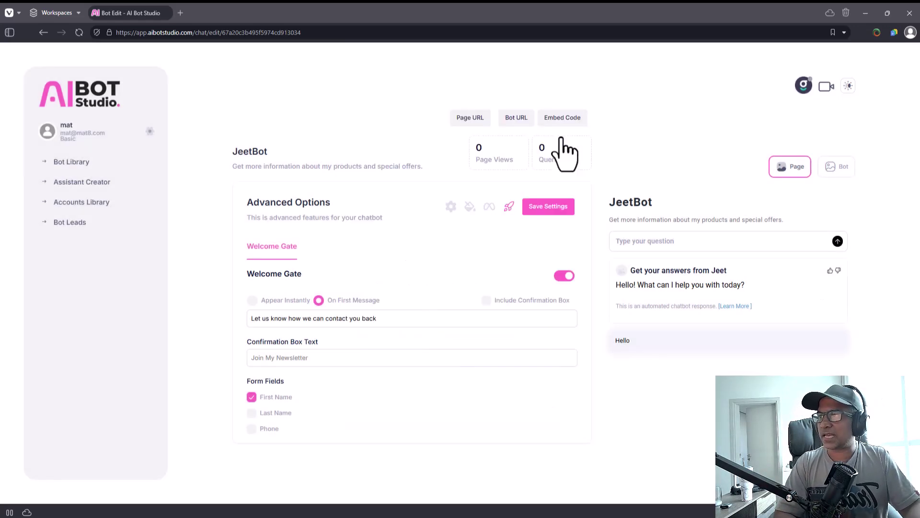
Step: View JeetBot's standalone bot through its Bot URL in a separate tab and close that tab
{"action": "left_click", "coordinate": [513, 119]}
{"action": "left_click", "coordinate": [207, 13]}
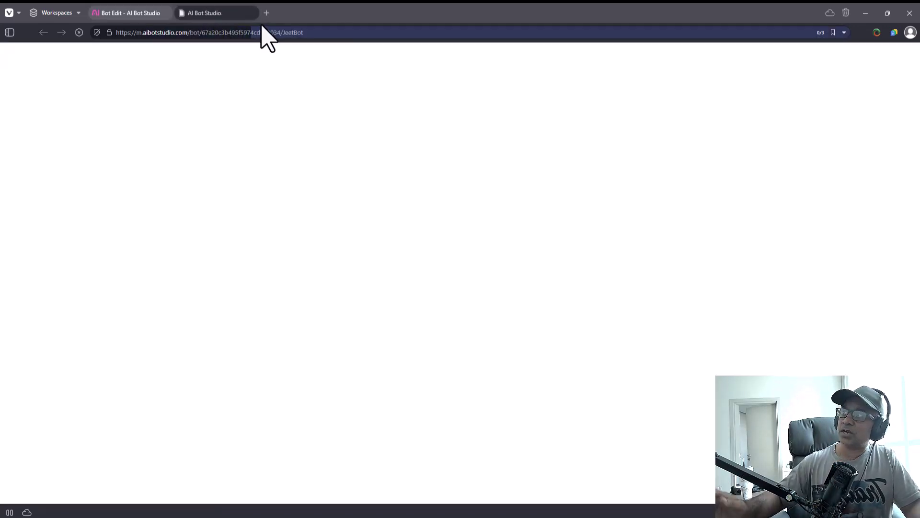
{"action": "left_click", "coordinate": [262, 29]}
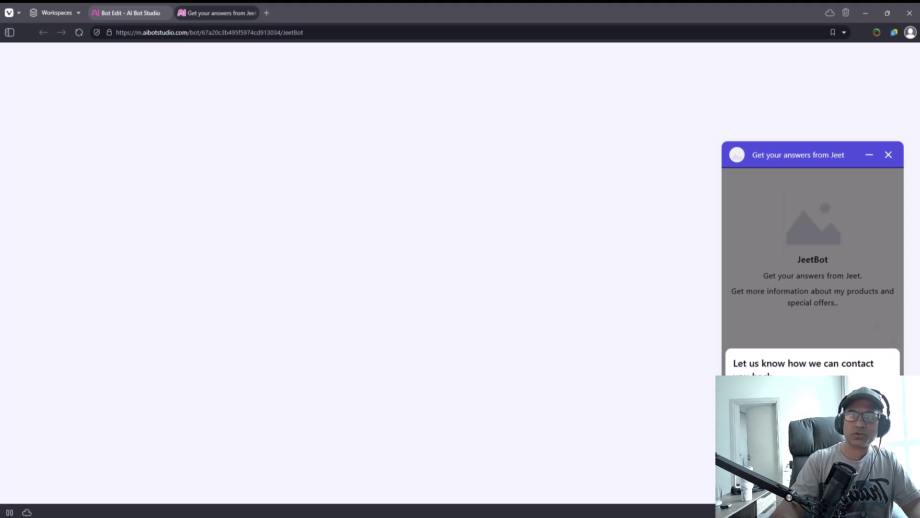
{"action": "middle_click", "coordinate": [215, 10]}
Step: Test JeetBot's public Page URL in a separate tab by sending "Hi! How are you?", and close that tab
{"action": "middle_click", "coordinate": [469, 120]}
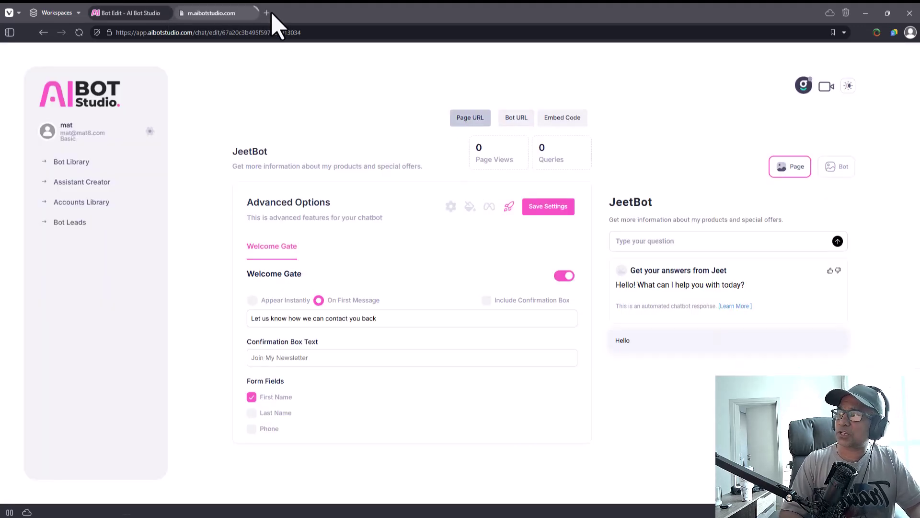
{"action": "left_click", "coordinate": [241, 13]}
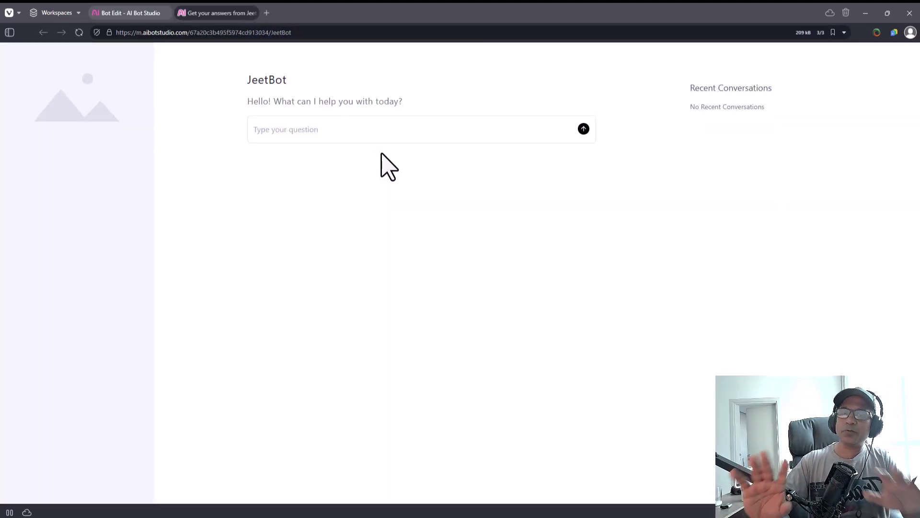
{"action": "left_click", "coordinate": [383, 127]}
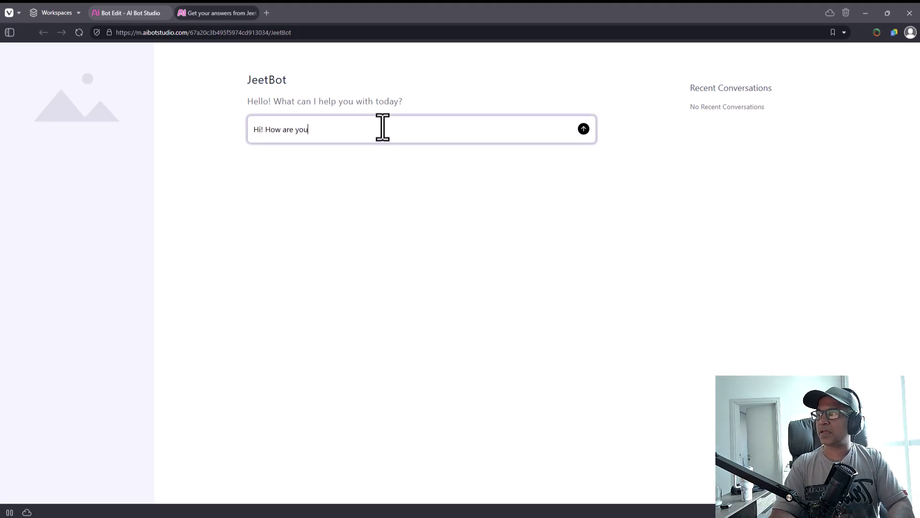
{"action": "key", "text": "Return"}
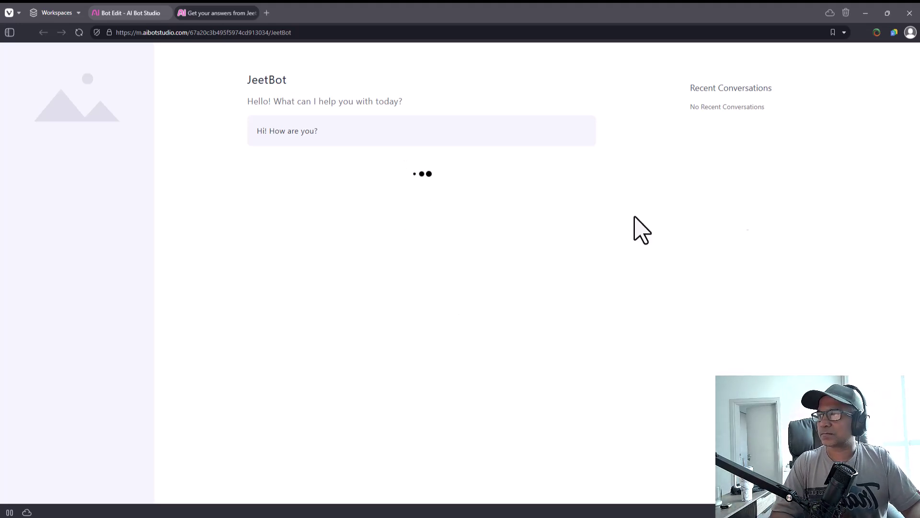
{"action": "left_click", "coordinate": [253, 13]}
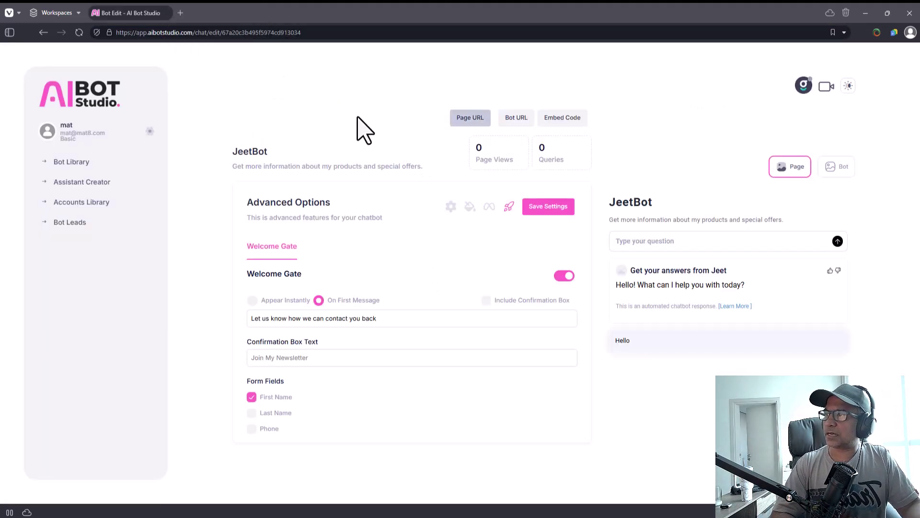
Step: Start a new assistant in the Assistant Creator and name it "JeetAssistant"
{"action": "left_click", "coordinate": [91, 182]}
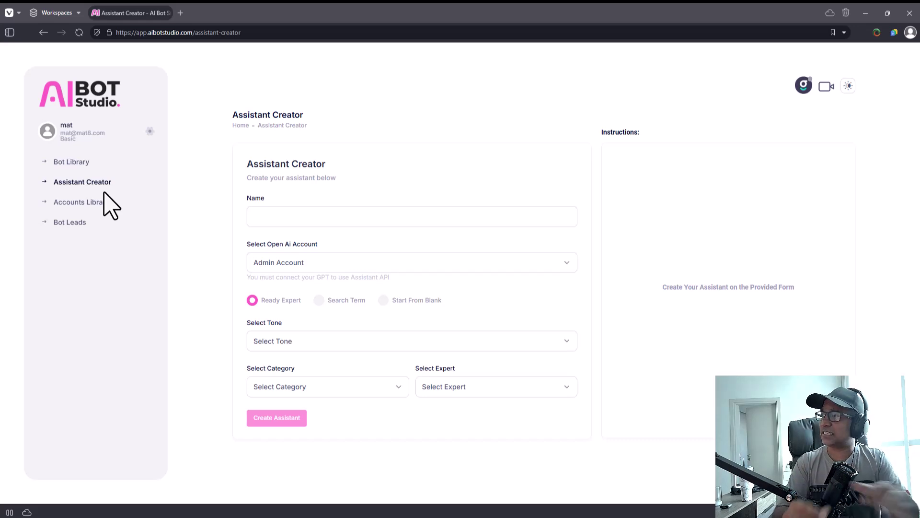
{"action": "left_click", "coordinate": [71, 161]}
{"action": "left_click", "coordinate": [82, 183]}
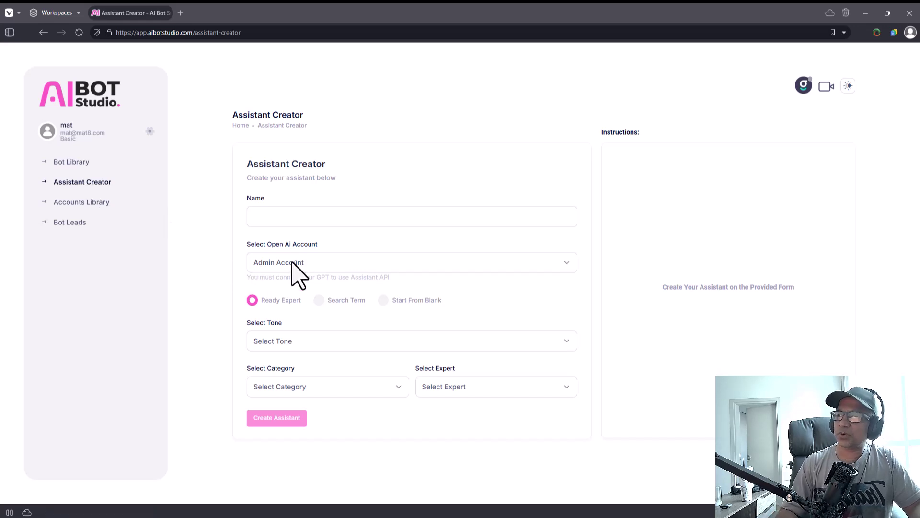
{"action": "left_click", "coordinate": [312, 217]}
{"action": "left_click", "coordinate": [221, 307]}
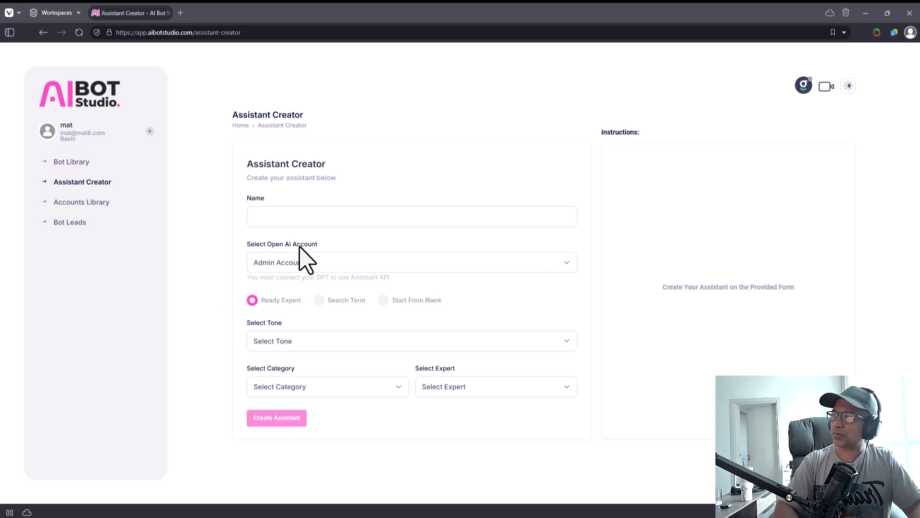
{"action": "left_click", "coordinate": [314, 220]}
{"action": "type", "text": "JeetA"}
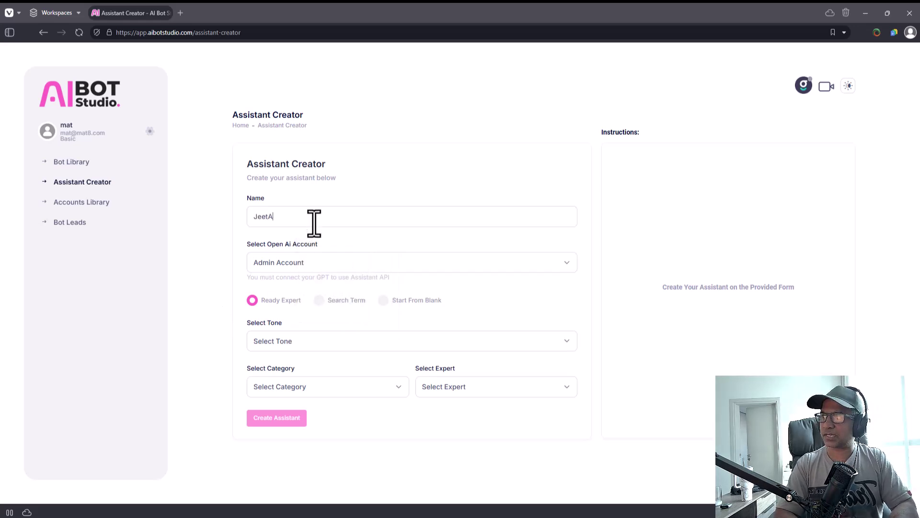
{"action": "type", "text": "ssistant"}
{"action": "double_click", "coordinate": [314, 222]}
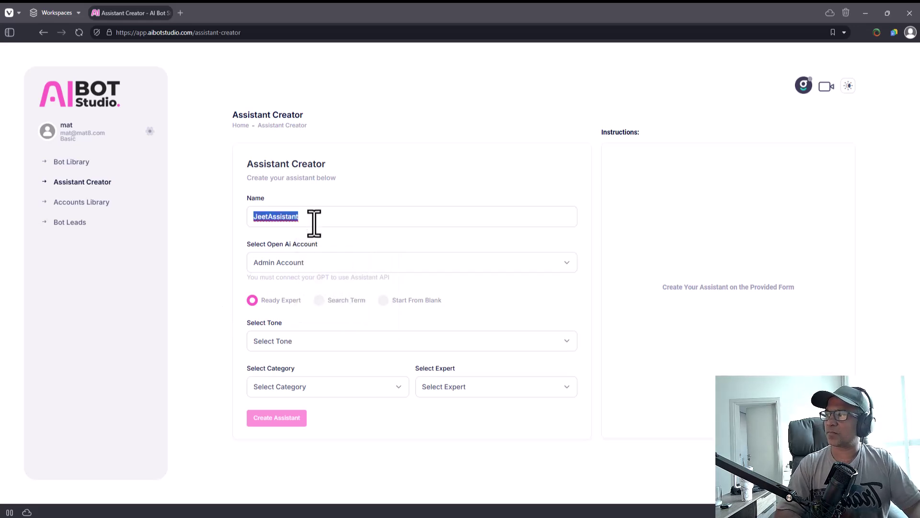
Step: Check the OpenAI account choices and view the account's API Keys page in a separate tab, closing it again
{"action": "left_click", "coordinate": [335, 263]}
{"action": "left_click", "coordinate": [311, 279]}
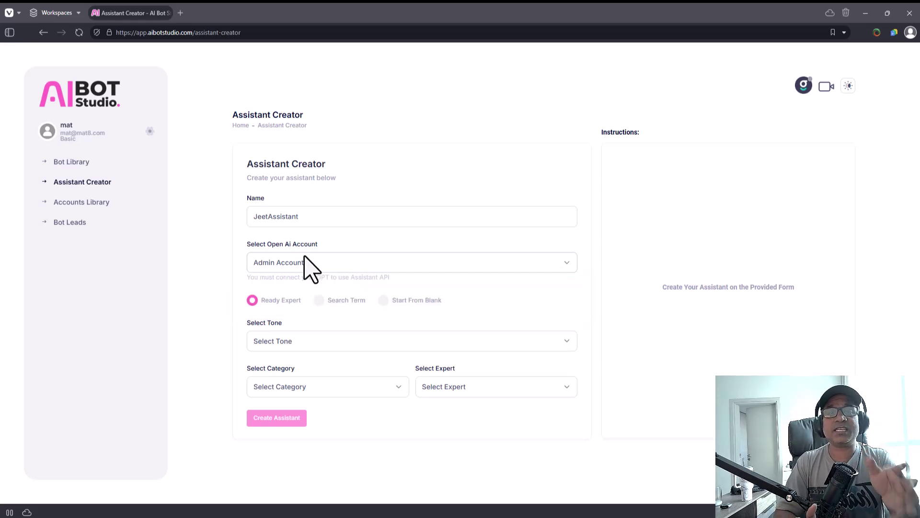
{"action": "left_click", "coordinate": [151, 132]}
{"action": "left_click_drag", "start_coordinate": [173, 196], "coordinate": [214, 16]}
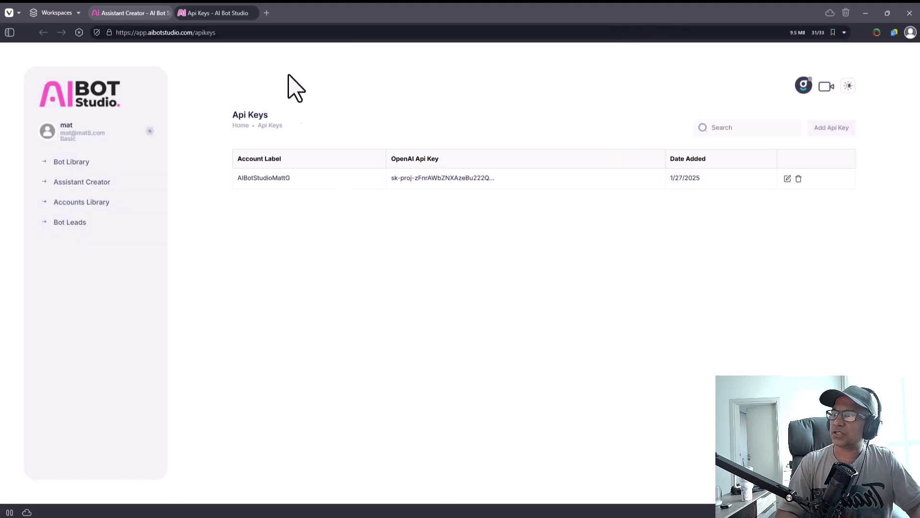
{"action": "left_click", "coordinate": [251, 13]}
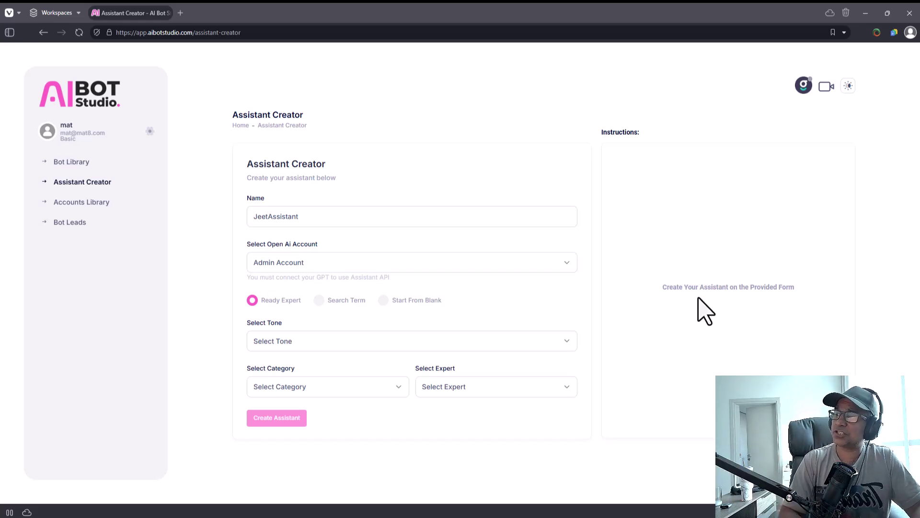
Step: Select the custom connected OpenAI account for JeetAssistant and look through its available GPT models without choosing one
{"action": "left_click", "coordinate": [389, 262]}
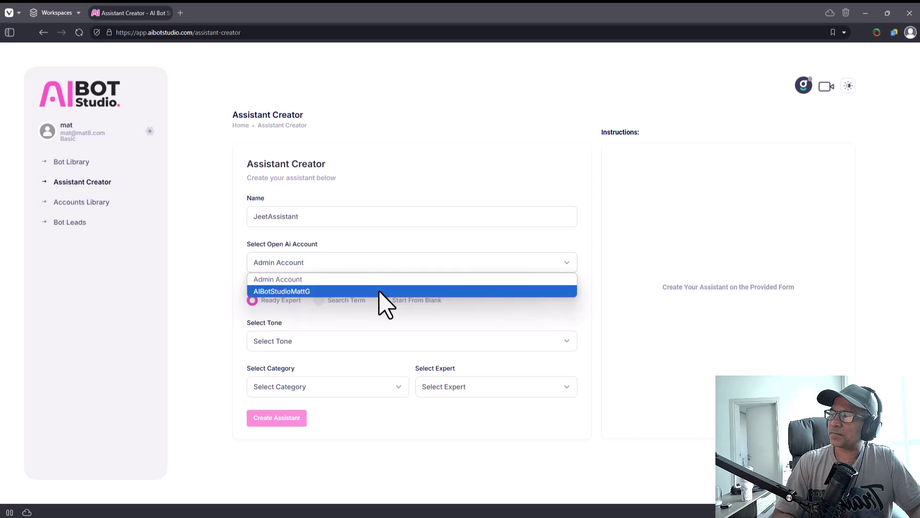
{"action": "left_click", "coordinate": [378, 289]}
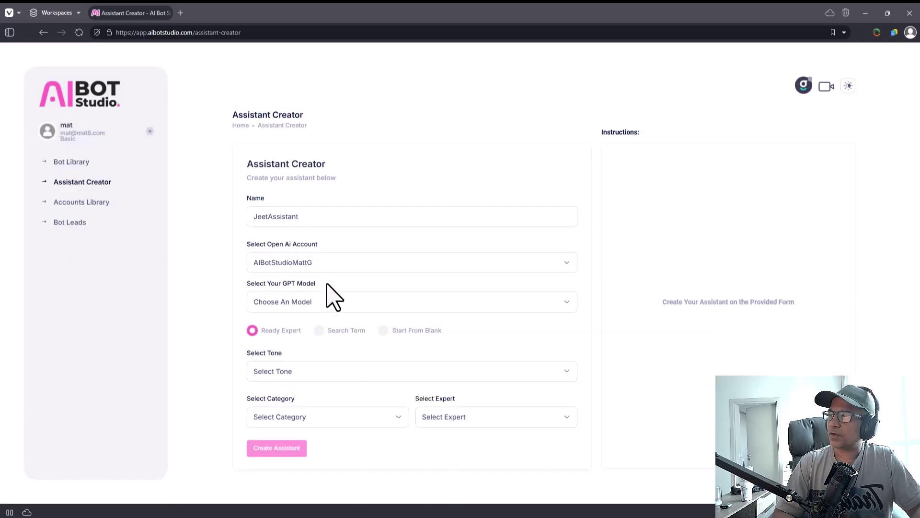
{"action": "left_click", "coordinate": [332, 303]}
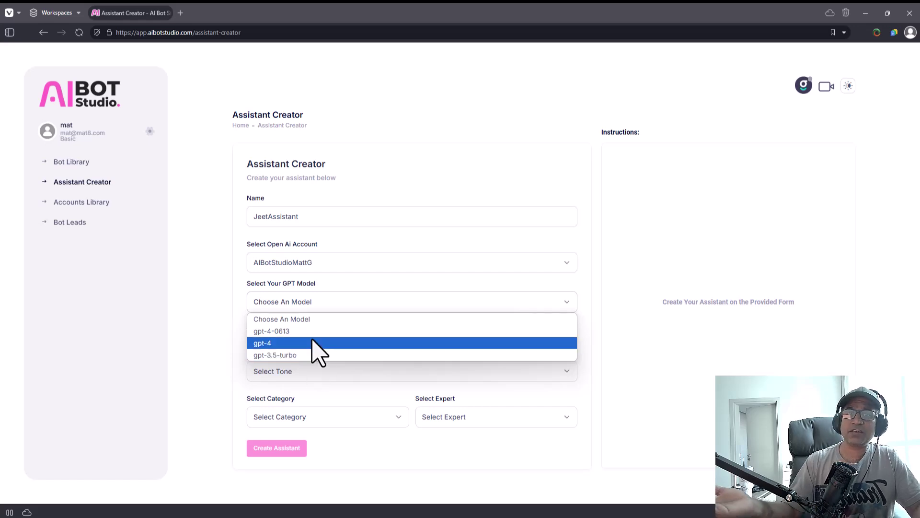
{"action": "left_click", "coordinate": [333, 398]}
Step: Try the Authoritative tone for JeetAssistant, settle on Inspirational, and look over the other available tones
{"action": "left_click", "coordinate": [334, 376]}
{"action": "left_click", "coordinate": [323, 283]}
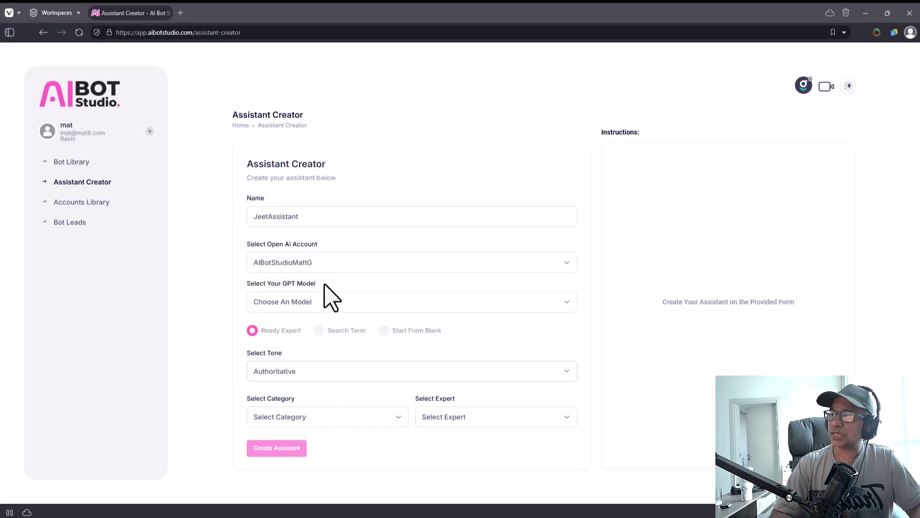
{"action": "left_click", "coordinate": [325, 370]}
{"action": "left_click", "coordinate": [319, 259]}
{"action": "left_click", "coordinate": [314, 368]}
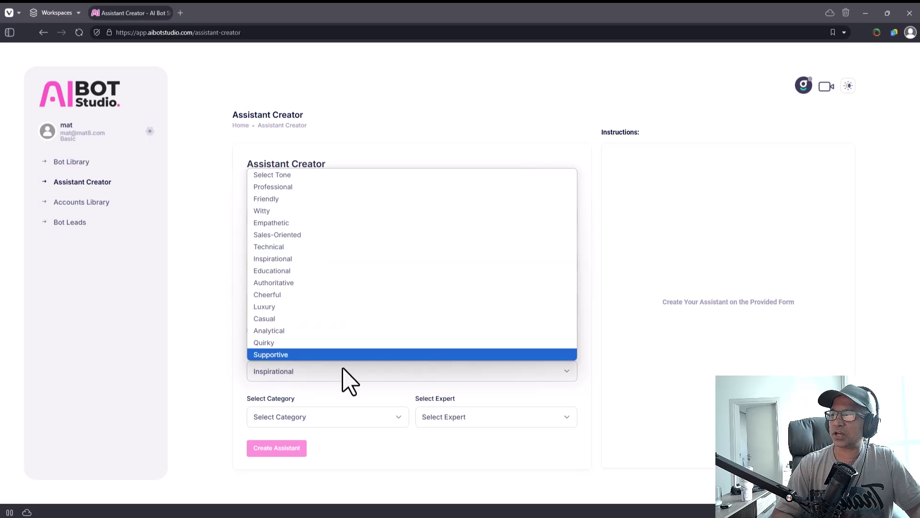
{"action": "left_click", "coordinate": [350, 404]}
Step: Set the category to Technology and Digital and the expert to Cybersecurity Consultant, and read through the generated instructions
{"action": "left_click", "coordinate": [341, 424]}
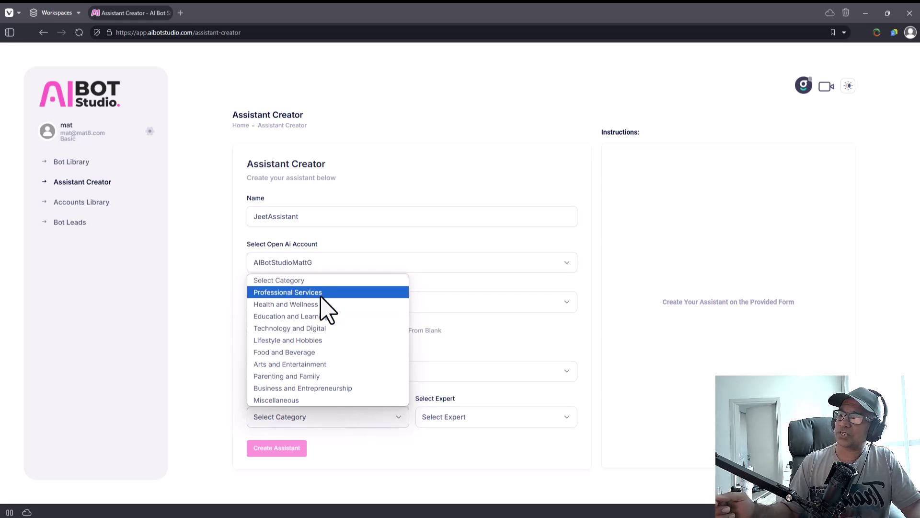
{"action": "left_click", "coordinate": [329, 331]}
{"action": "left_click", "coordinate": [521, 422]}
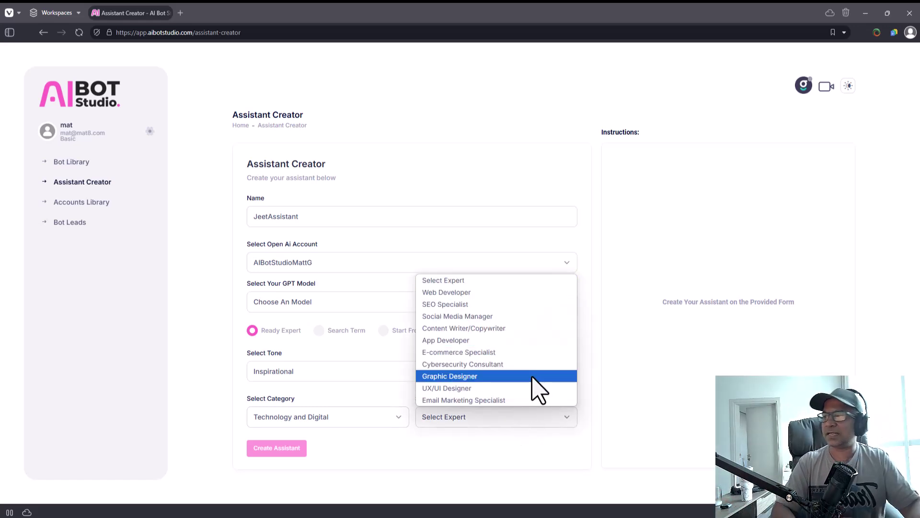
{"action": "left_click", "coordinate": [522, 365]}
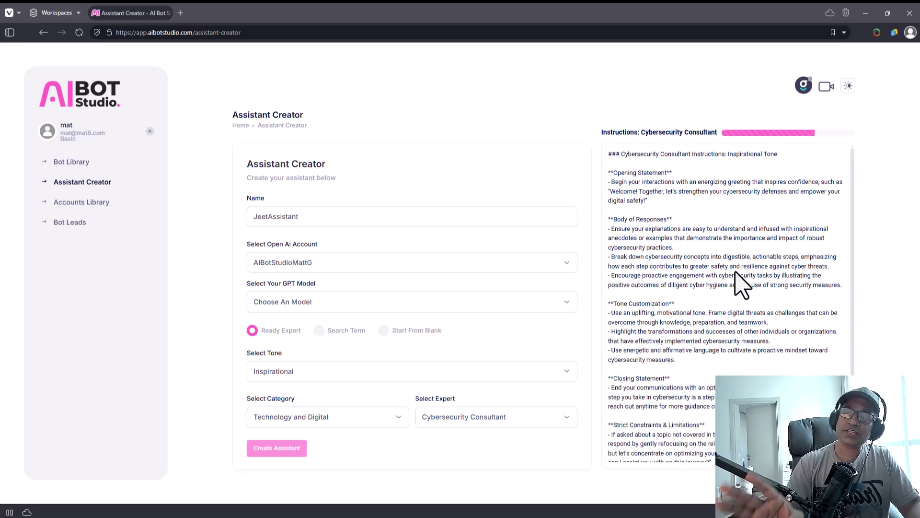
{"action": "scroll", "coordinate": [755, 312], "scroll_direction": "down", "scroll_amount": 1}
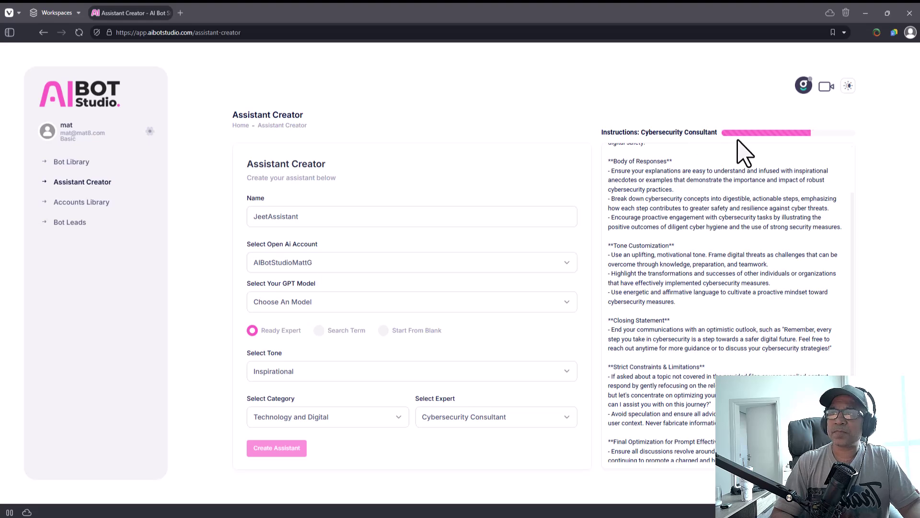
{"action": "scroll", "coordinate": [742, 351], "scroll_direction": "down", "scroll_amount": 1}
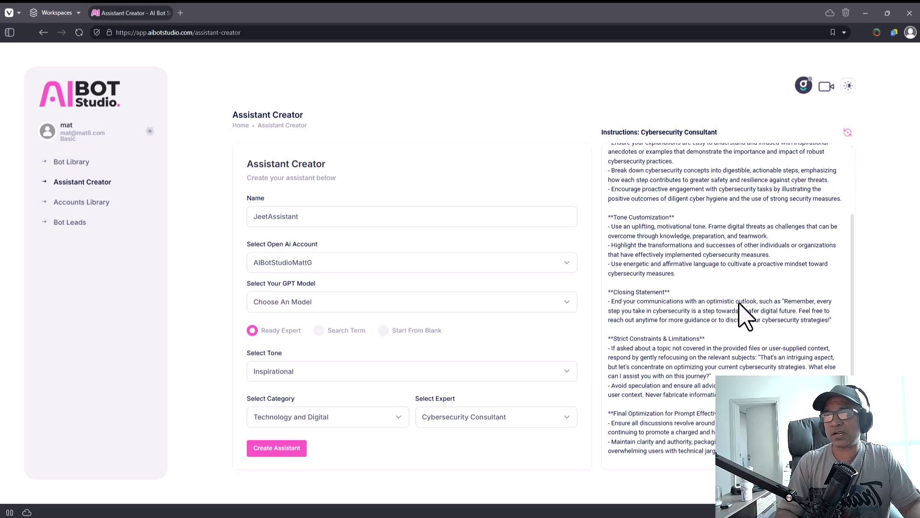
{"action": "left_click", "coordinate": [731, 289]}
{"action": "type", "text": "testwe"}
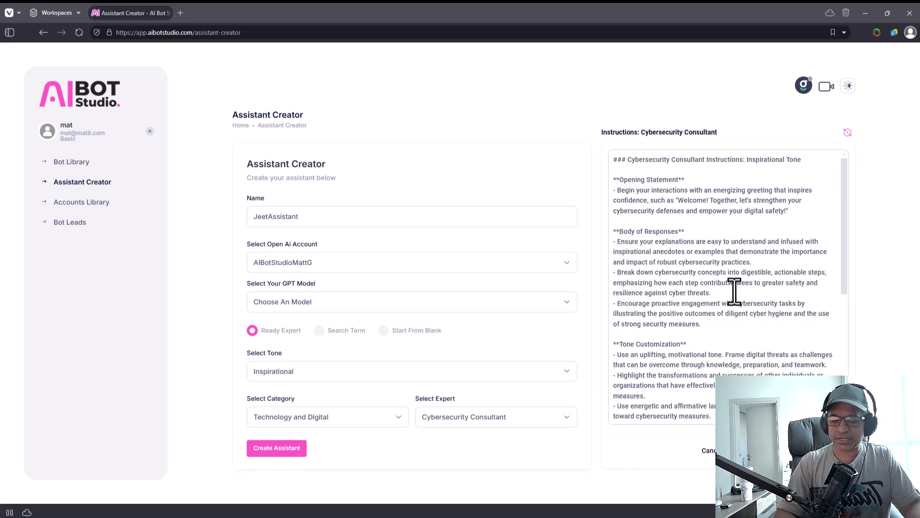
{"action": "left_click", "coordinate": [709, 451]}
{"action": "scroll", "coordinate": [724, 298], "scroll_direction": "down", "scroll_amount": 3}
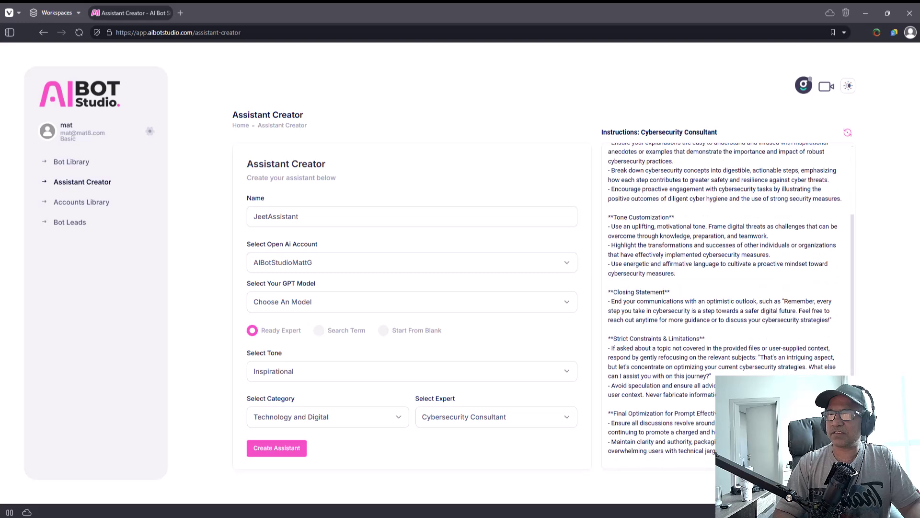
Step: Create the JeetAssistant assistant and open JeetBot from the Bot Library for editing
{"action": "left_click", "coordinate": [277, 447]}
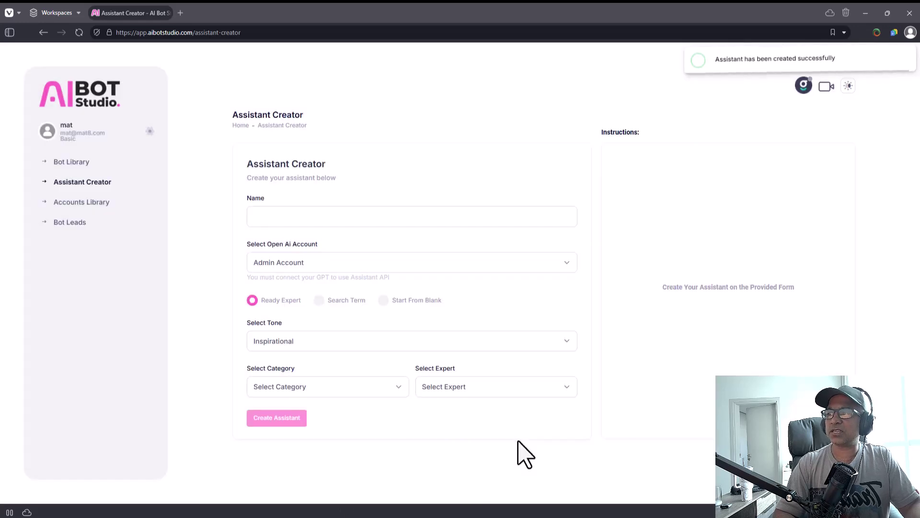
{"action": "left_click", "coordinate": [72, 163]}
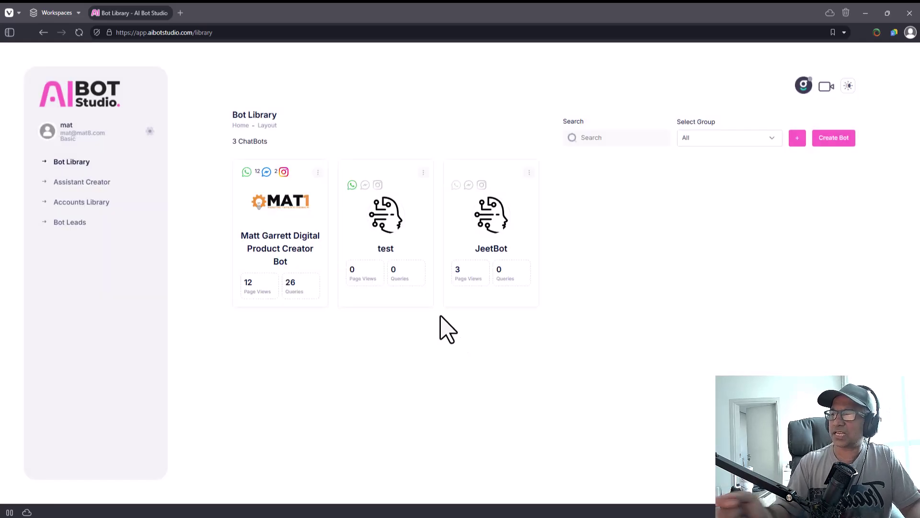
{"action": "left_click", "coordinate": [531, 169]}
{"action": "left_click", "coordinate": [521, 197]}
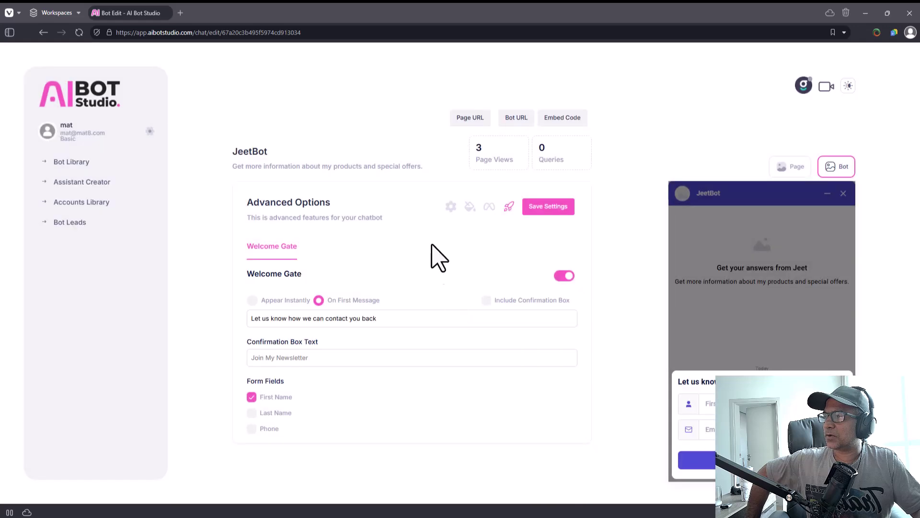
Step: Connect JeetBot to the custom OpenAI account, choose JeetAssistant as its GPT assistant, and save the settings
{"action": "left_click", "coordinate": [451, 206]}
{"action": "scroll", "coordinate": [307, 379], "scroll_direction": "down", "scroll_amount": 4}
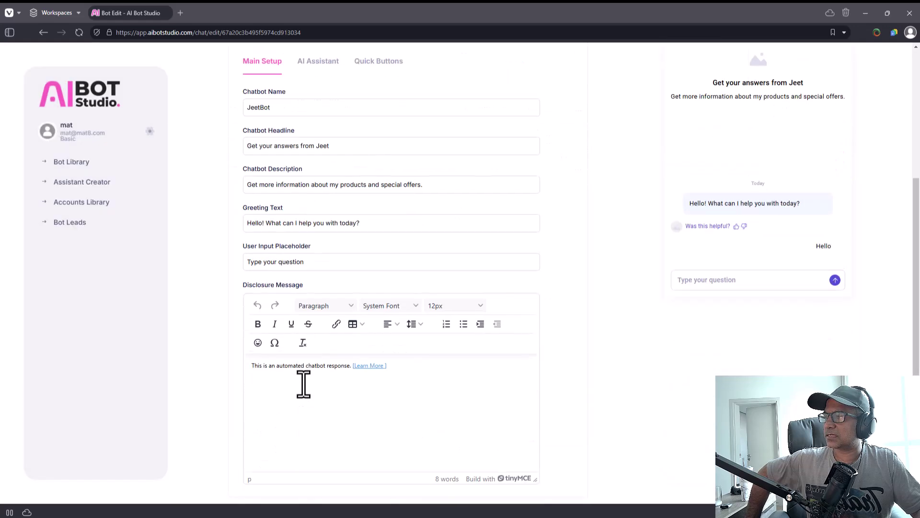
{"action": "scroll", "coordinate": [306, 390], "scroll_direction": "up", "scroll_amount": 2}
{"action": "left_click", "coordinate": [319, 157]}
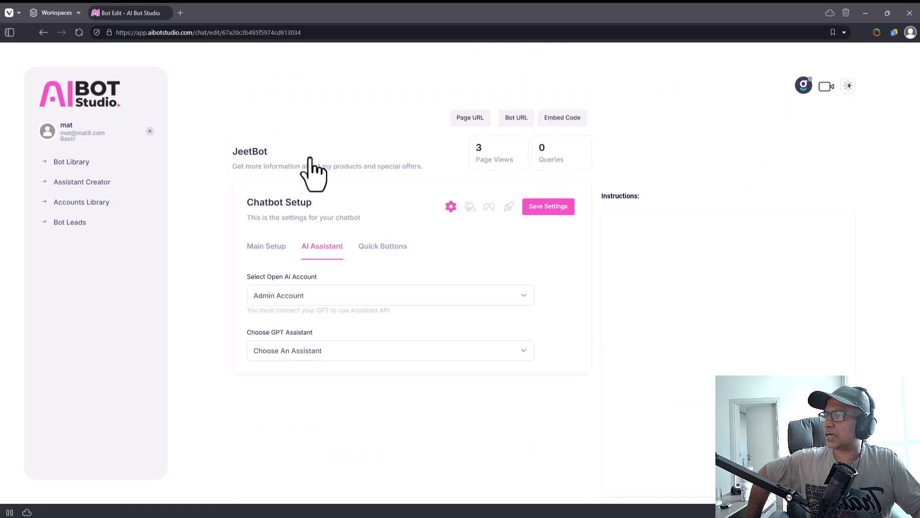
{"action": "left_click", "coordinate": [300, 295]}
{"action": "left_click", "coordinate": [300, 323]}
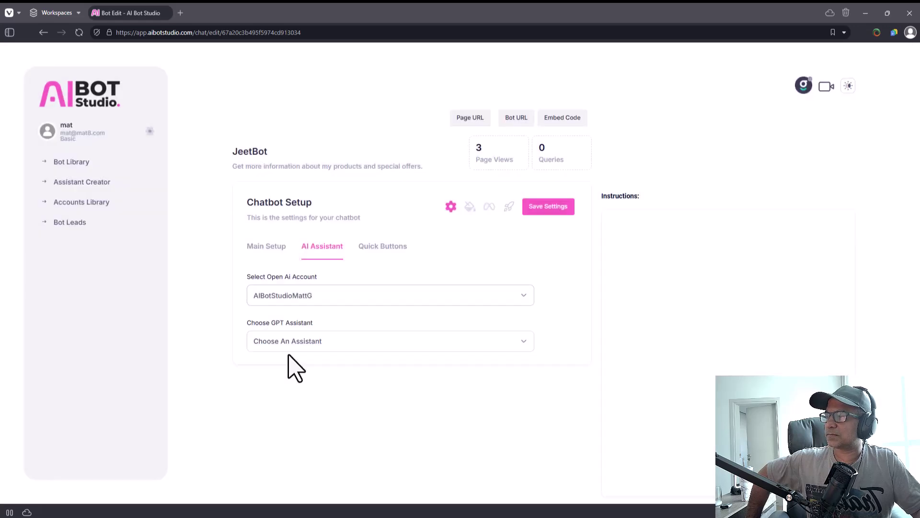
{"action": "left_click", "coordinate": [300, 344]}
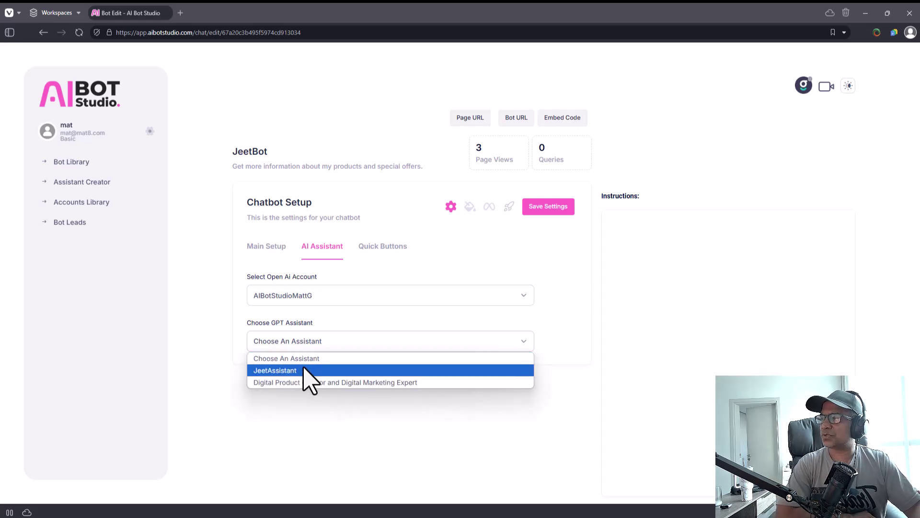
{"action": "left_click", "coordinate": [304, 369]}
{"action": "scroll", "coordinate": [665, 305], "scroll_direction": "down", "scroll_amount": 3}
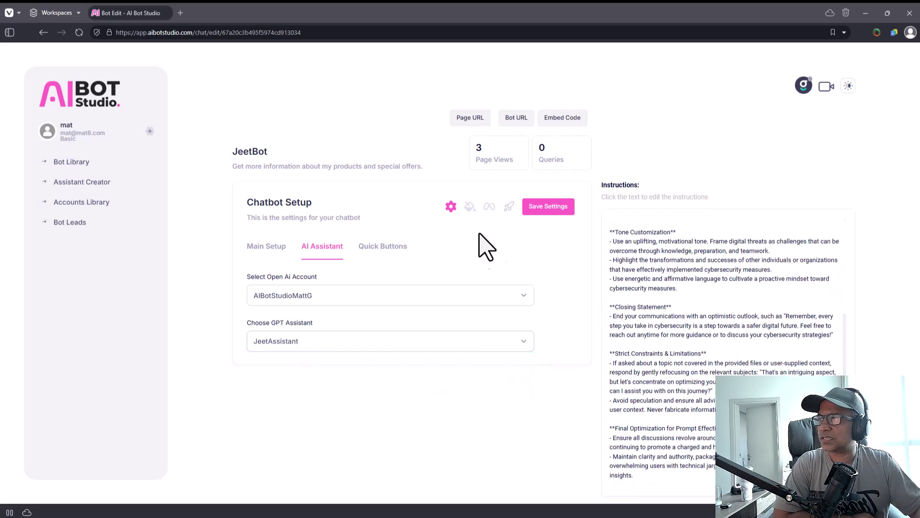
{"action": "left_click", "coordinate": [572, 209]}
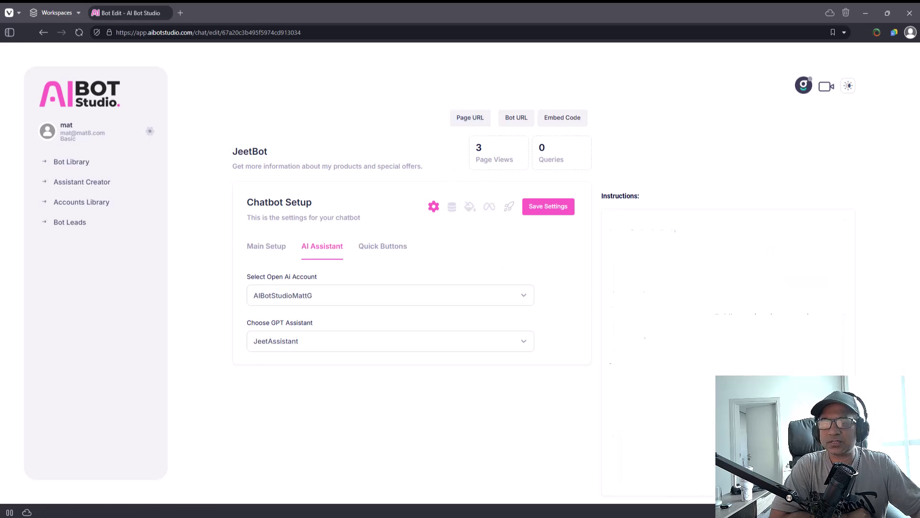
Step: Enable JeetBot's quick buttons and set Button #1 to "Tell me about CloudFunnesl"
{"action": "left_click", "coordinate": [384, 247]}
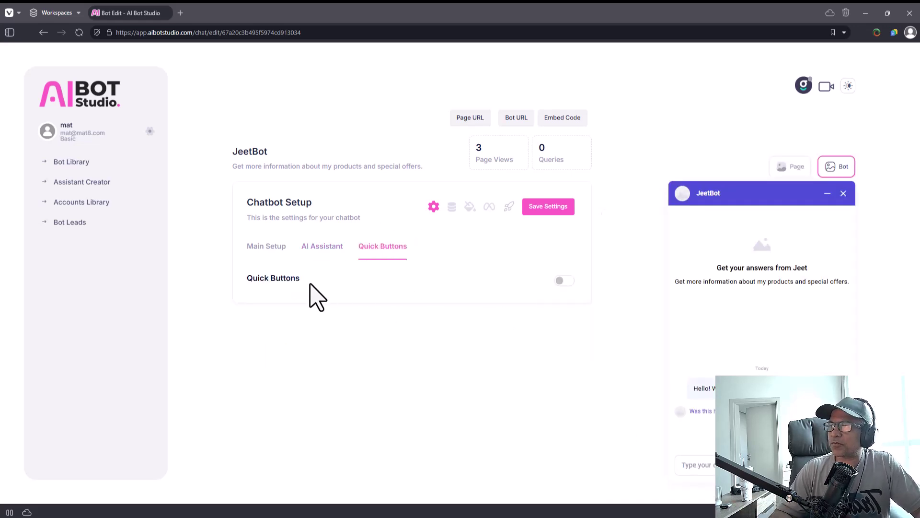
{"action": "left_click", "coordinate": [566, 281]}
{"action": "left_click", "coordinate": [301, 319]}
{"action": "triple_click", "coordinate": [300, 320]}
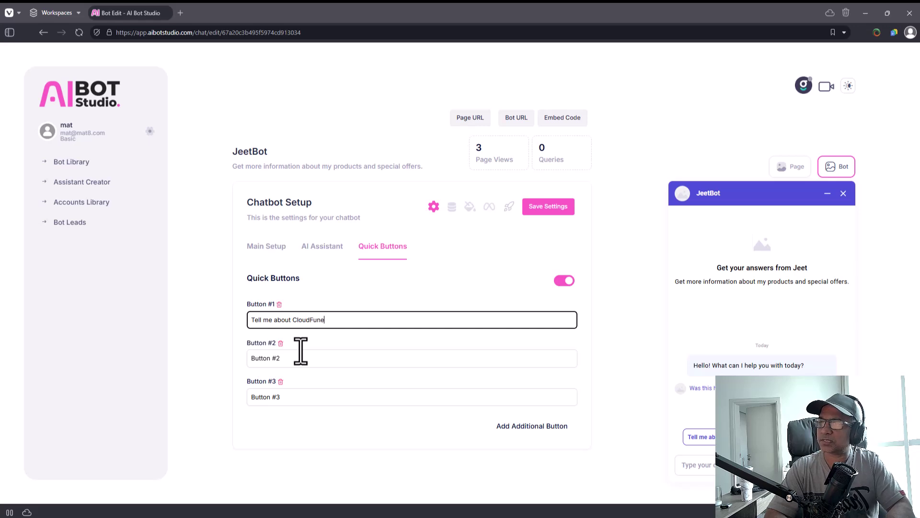
{"action": "type", "text": "sl"}
Step: Set quick Button #2 to "What's the Onemembership?" and leave Button #3 with its default text
{"action": "left_click", "coordinate": [302, 358]}
{"action": "triple_click", "coordinate": [309, 362]}
{"action": "type", "text": "What's the Onemembership?"}
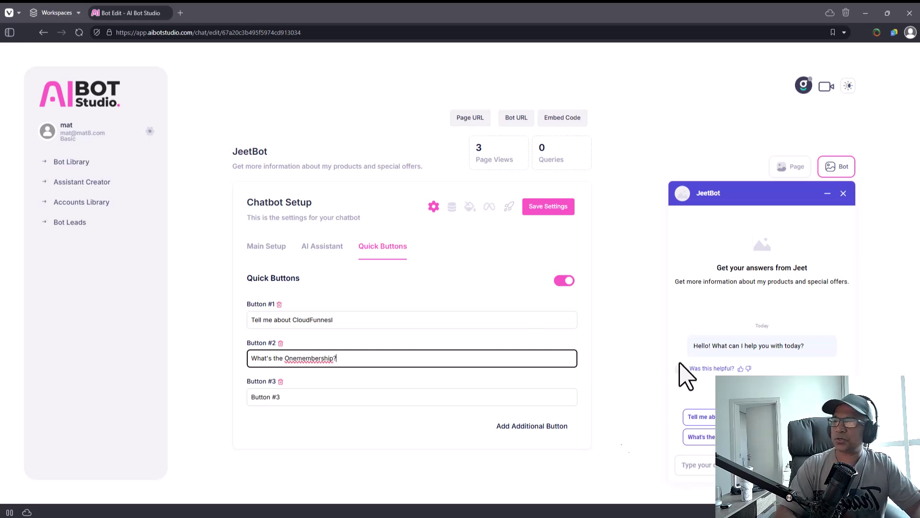
{"action": "left_click", "coordinate": [324, 407]}
{"action": "triple_click", "coordinate": [325, 407]}
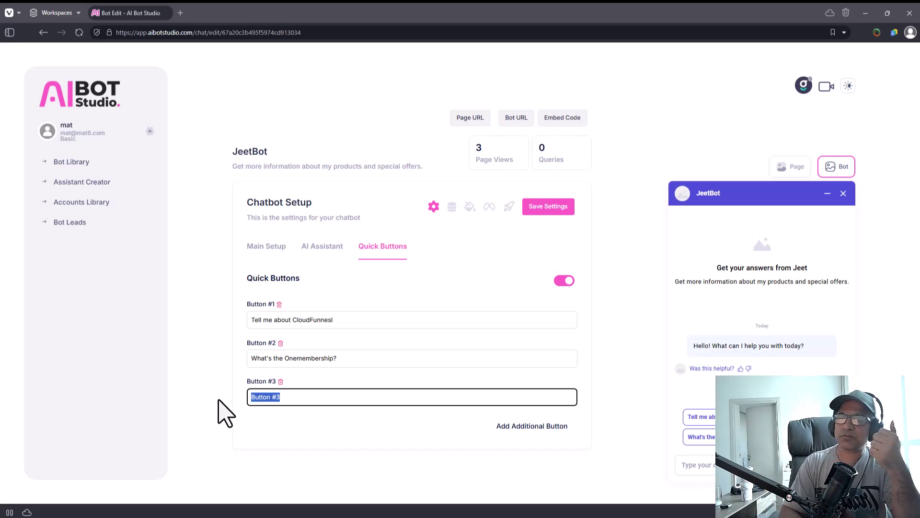
{"action": "left_click", "coordinate": [715, 437]}
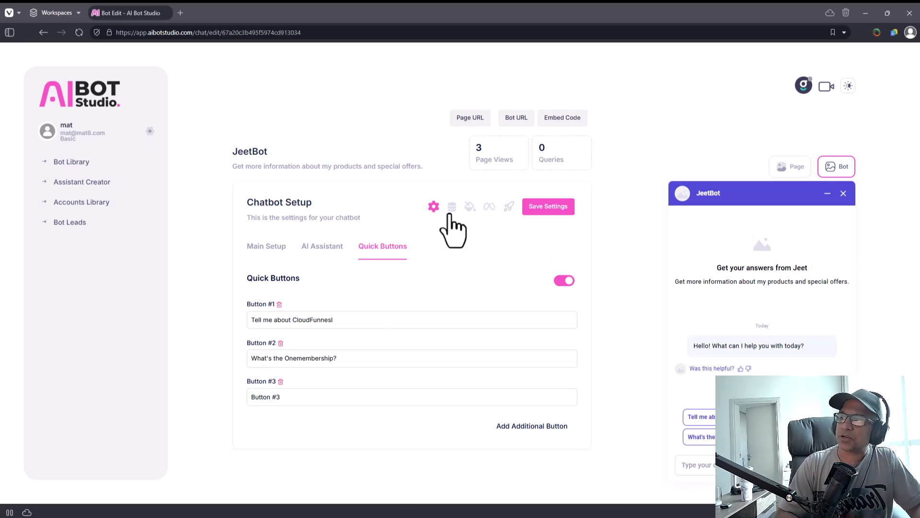
Step: Open JeetBot's Chatbot Training section and look through its Text and Q&A data sources
{"action": "left_click", "coordinate": [452, 207]}
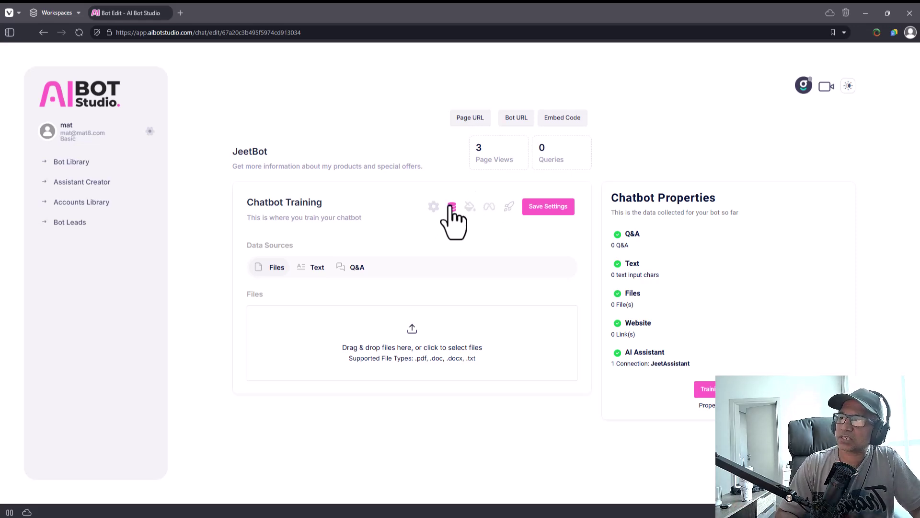
{"action": "left_click_drag", "start_coordinate": [274, 204], "coordinate": [311, 203]}
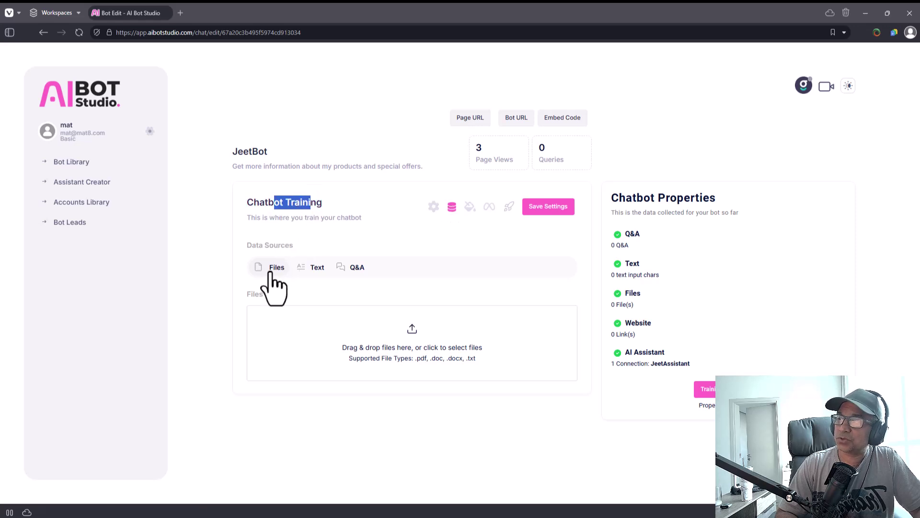
{"action": "left_click", "coordinate": [310, 267]}
{"action": "left_click", "coordinate": [353, 267]}
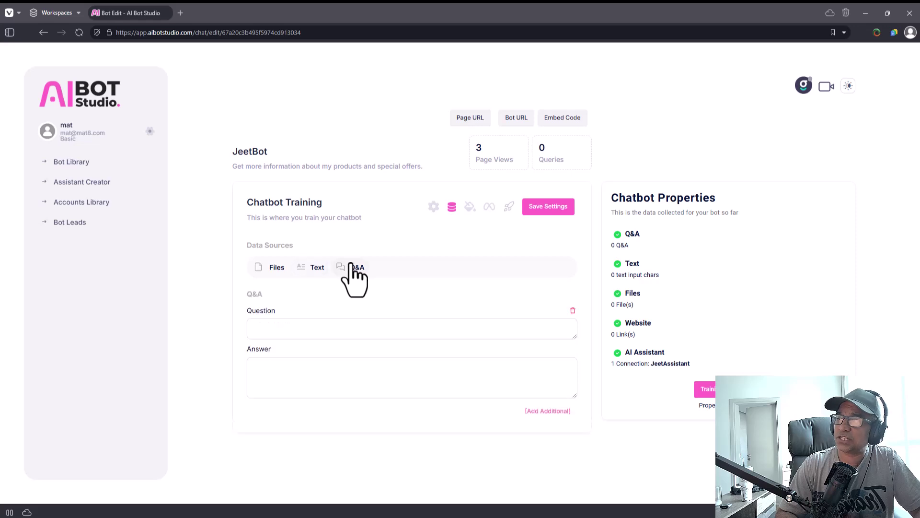
Step: Upload Best laid plans.pdf as a training file for JeetBot
{"action": "left_click", "coordinate": [269, 269]}
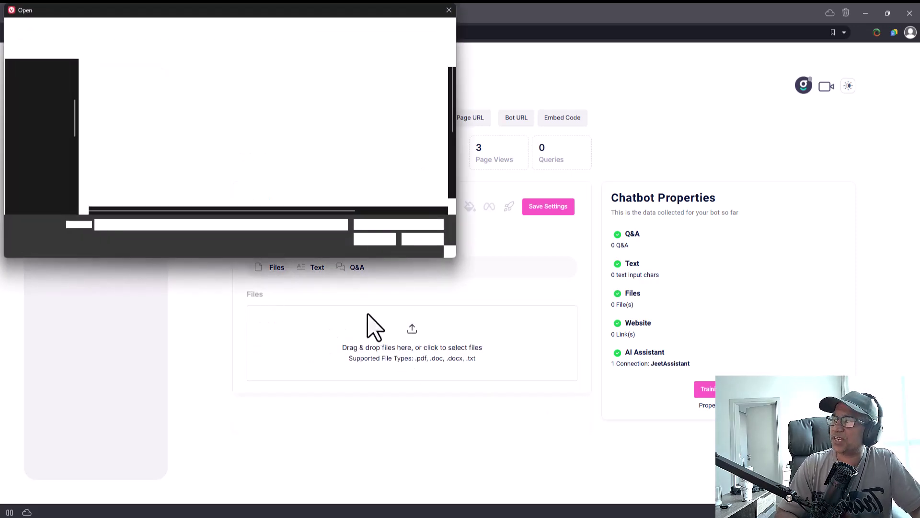
{"action": "scroll", "coordinate": [144, 147], "scroll_direction": "down", "scroll_amount": 3}
{"action": "double_click", "coordinate": [122, 187]}
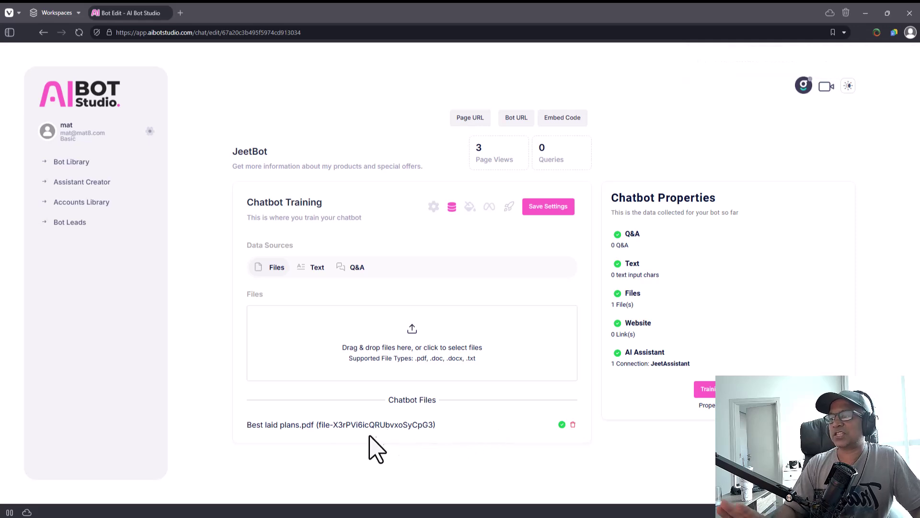
{"action": "left_click_drag", "start_coordinate": [375, 437], "coordinate": [257, 435]}
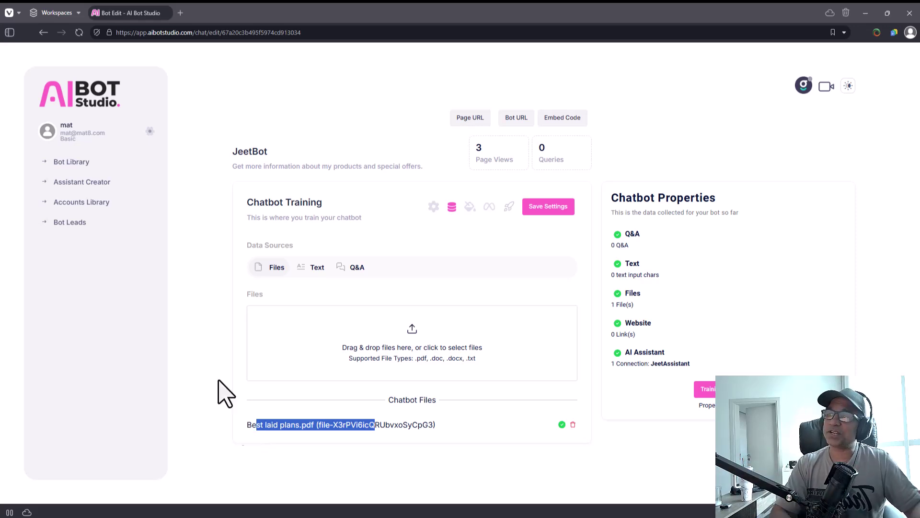
Step: Review the free-text training box and the question and answer fields available for training JeetBot
{"action": "left_click", "coordinate": [305, 270]}
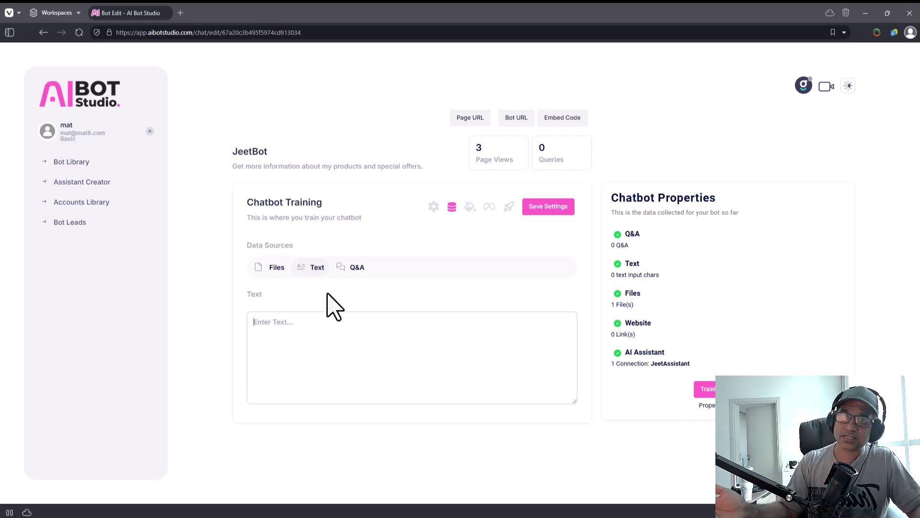
{"action": "left_click", "coordinate": [355, 267]}
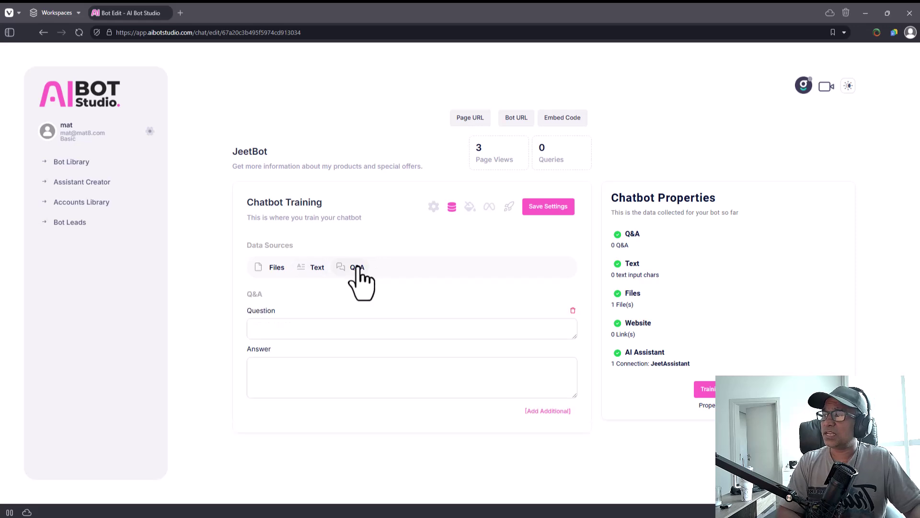
{"action": "left_click", "coordinate": [362, 320]}
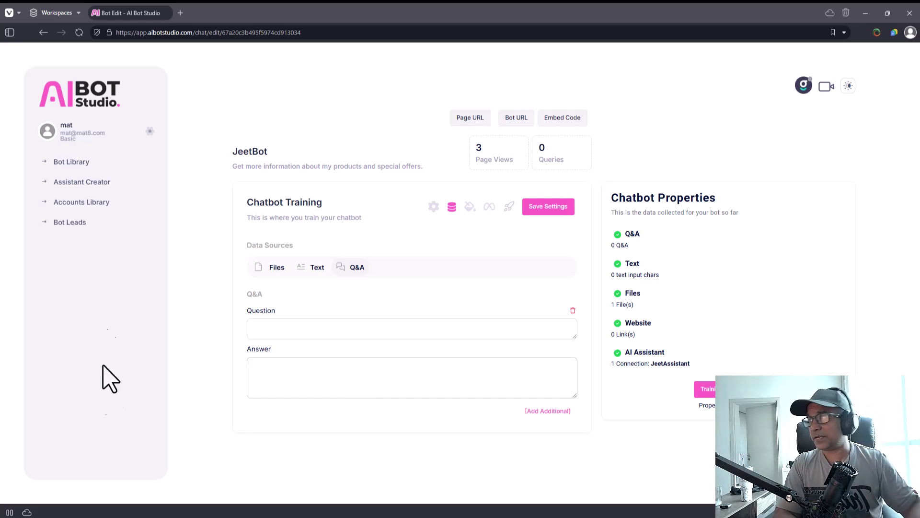
Step: View the Digital Product Creator Bot's embed code from the Bot Library and close it again
{"action": "left_click", "coordinate": [90, 164]}
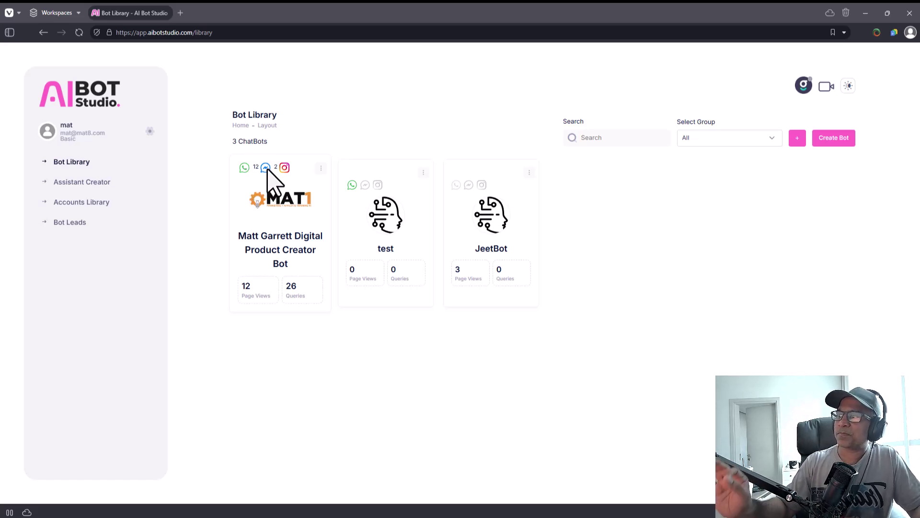
{"action": "left_click", "coordinate": [321, 169]}
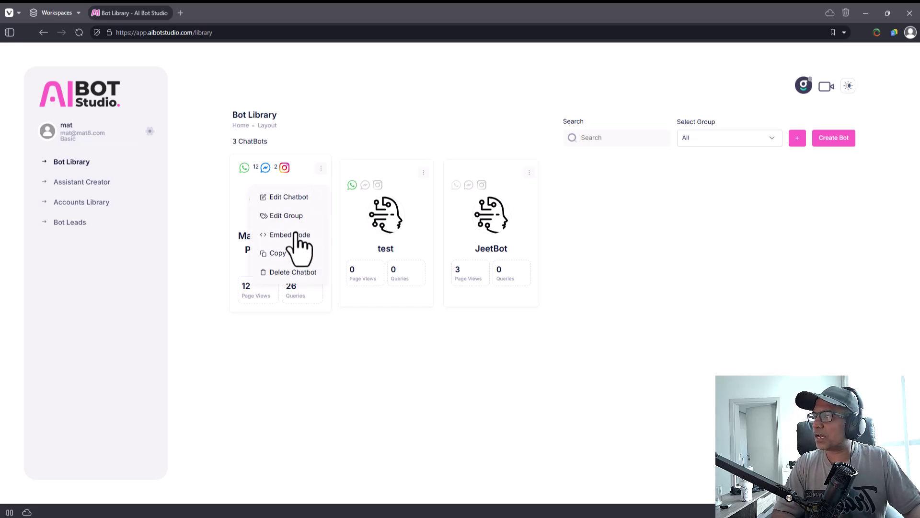
{"action": "left_click", "coordinate": [295, 235]}
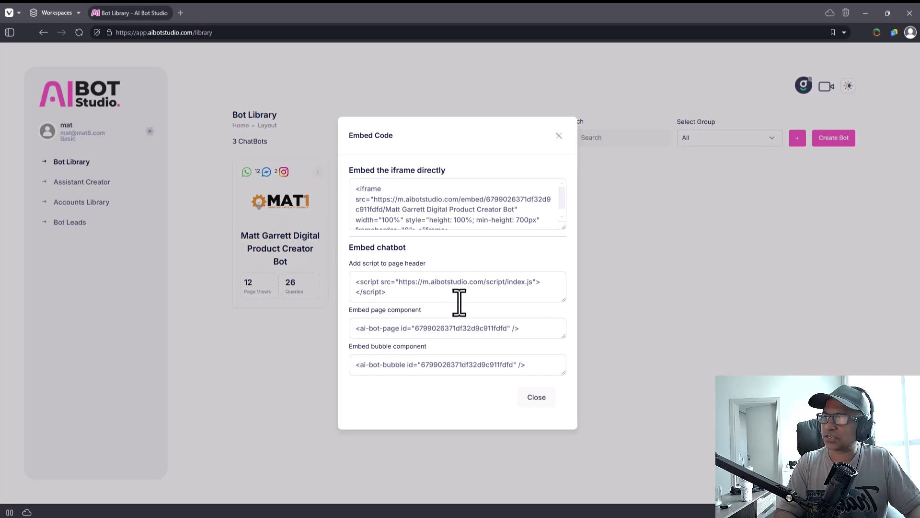
{"action": "left_click", "coordinate": [534, 397]}
Step: Open the Digital Product Creator Bot for editing and examine the files uploaded as its training data
{"action": "left_click", "coordinate": [320, 169]}
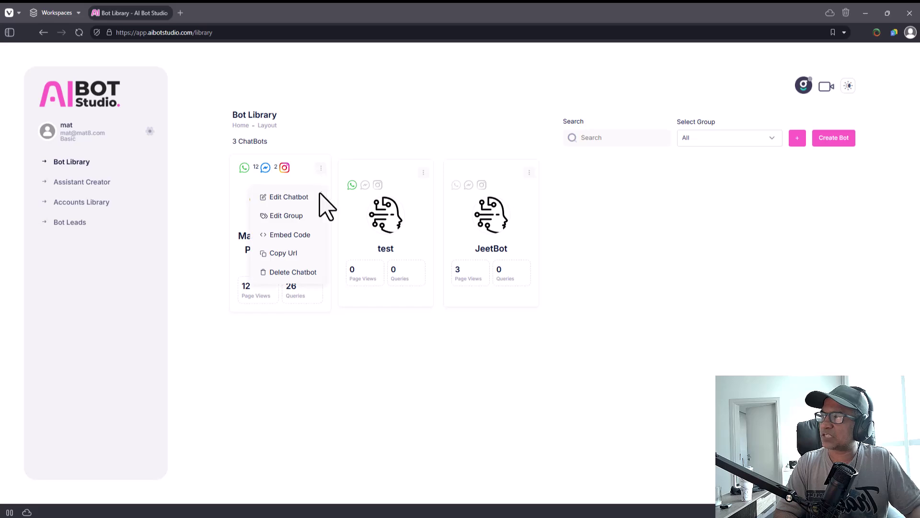
{"action": "left_click", "coordinate": [316, 196]}
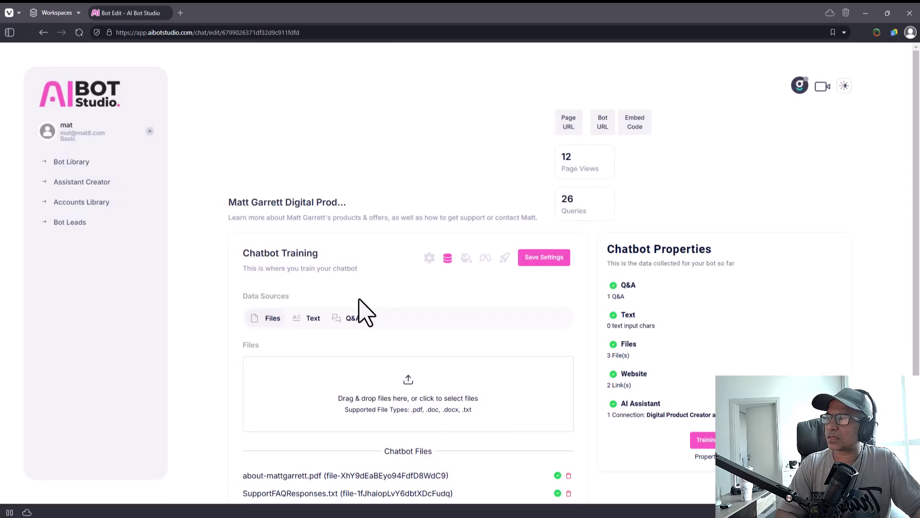
{"action": "scroll", "coordinate": [365, 336], "scroll_direction": "down", "scroll_amount": 1}
{"action": "left_click_drag", "start_coordinate": [333, 442], "coordinate": [477, 477]}
{"action": "left_click", "coordinate": [465, 480]}
{"action": "left_click_drag", "start_coordinate": [351, 444], "coordinate": [390, 444]}
{"action": "left_click_drag", "start_coordinate": [322, 462], "coordinate": [425, 462]}
{"action": "left_click_drag", "start_coordinate": [364, 479], "coordinate": [349, 479]}
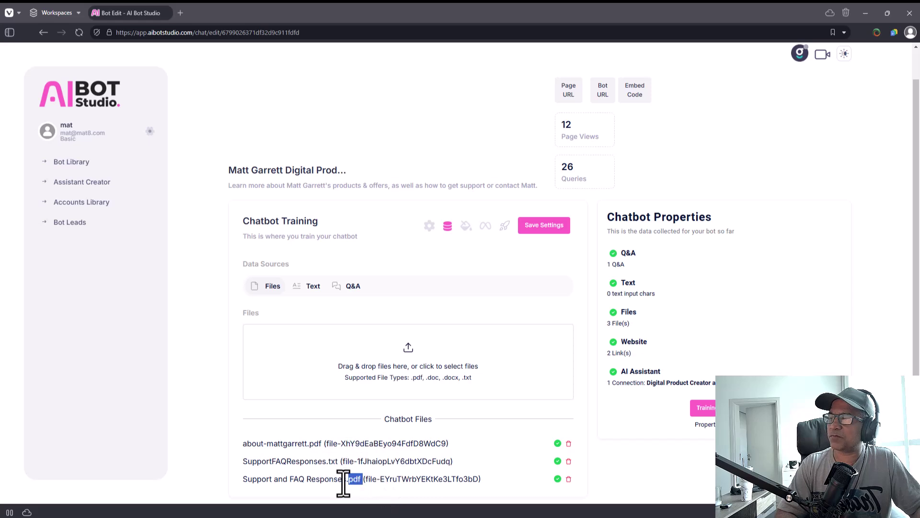
{"action": "left_click_drag", "start_coordinate": [257, 479], "coordinate": [349, 479]}
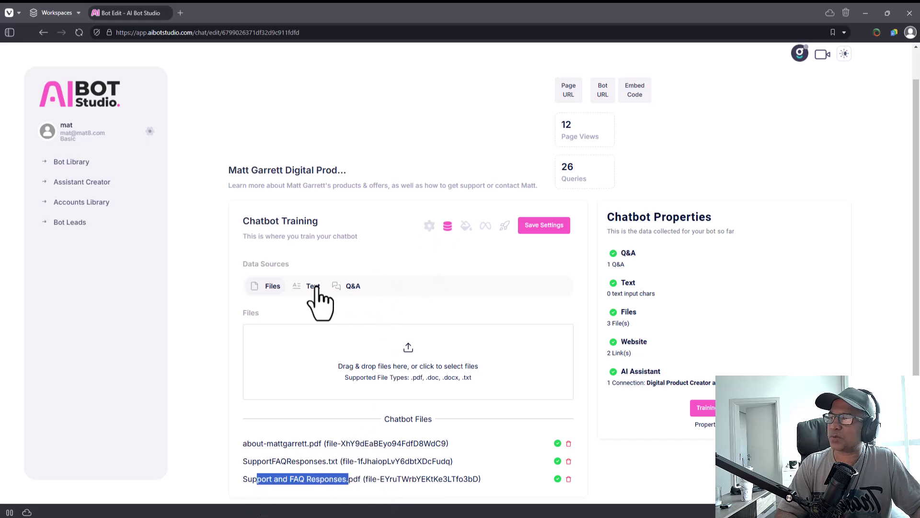
Step: Look over the Digital Product Creator Bot's Colors and Customization settings, including its logos, color choices and preview
{"action": "left_click", "coordinate": [450, 227]}
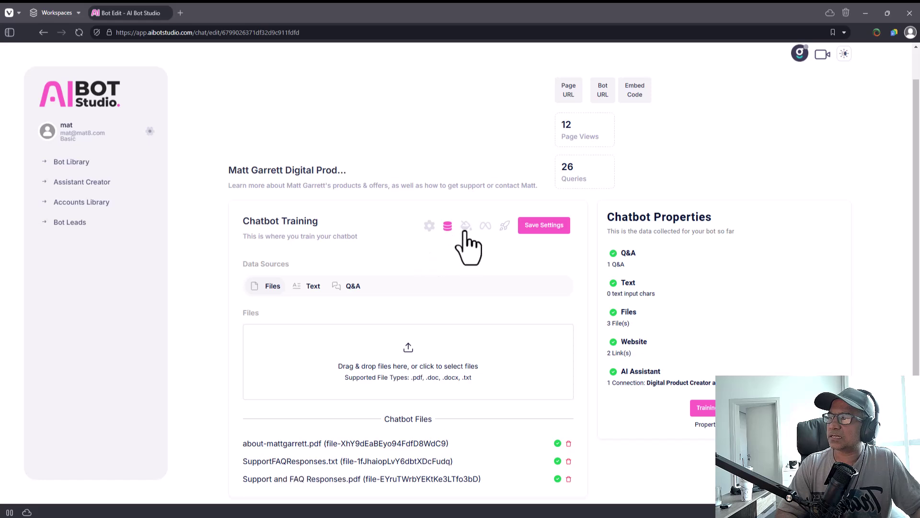
{"action": "left_click", "coordinate": [466, 225]}
{"action": "scroll", "coordinate": [403, 312], "scroll_direction": "down", "scroll_amount": 3}
{"action": "scroll", "coordinate": [298, 287], "scroll_direction": "up", "scroll_amount": 2}
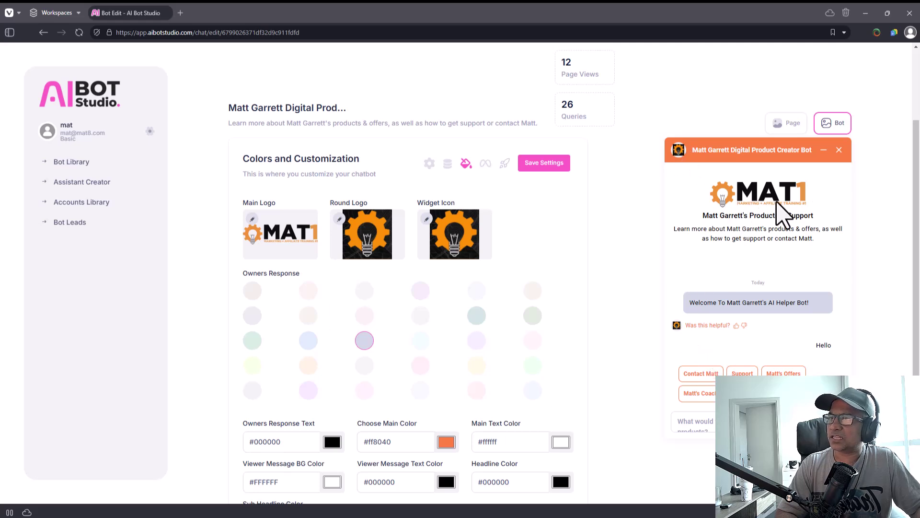
Step: Open the Digital Product Creator Bot's Messaging Channels settings and review the WhatsApp, Messenger and Instagram connections, including Messenger's connection options
{"action": "scroll", "coordinate": [307, 339], "scroll_direction": "down", "scroll_amount": 1}
{"action": "scroll", "coordinate": [460, 249], "scroll_direction": "up", "scroll_amount": 3}
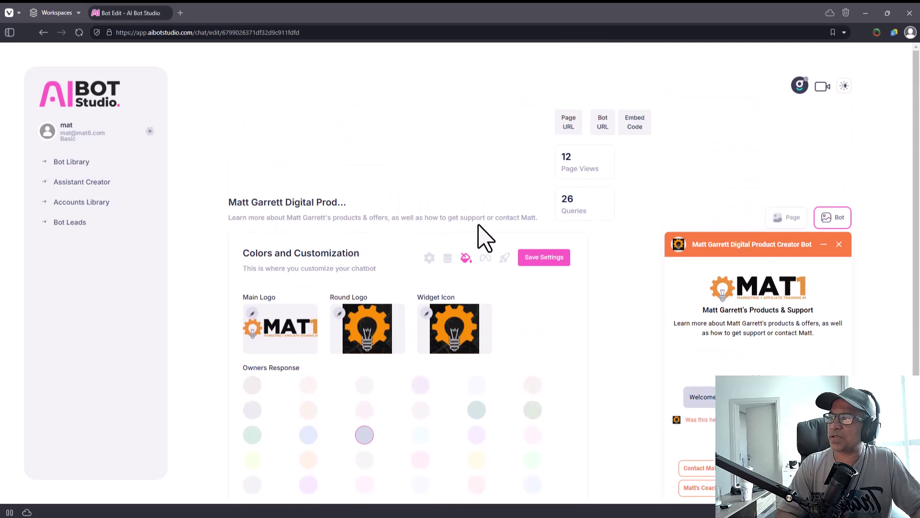
{"action": "left_click", "coordinate": [486, 246]}
{"action": "scroll", "coordinate": [307, 338], "scroll_direction": "down", "scroll_amount": 1}
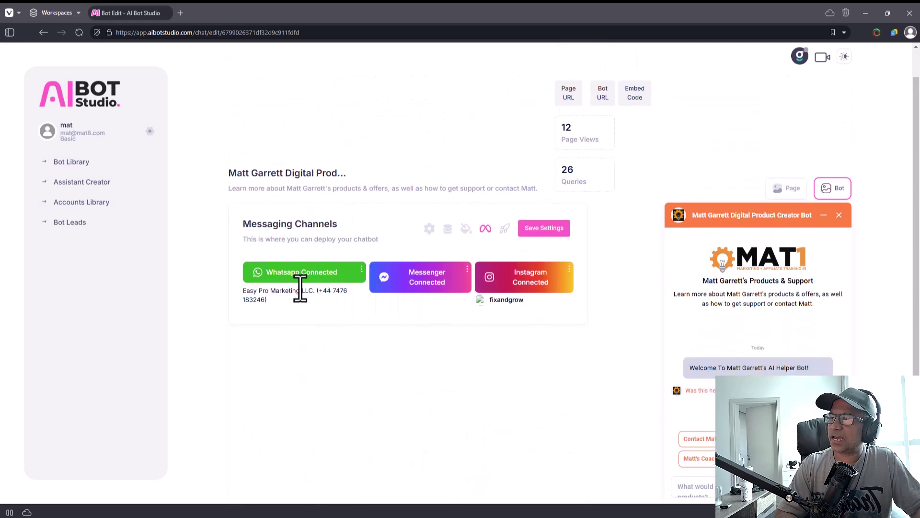
{"action": "left_click_drag", "start_coordinate": [283, 291], "coordinate": [453, 287]}
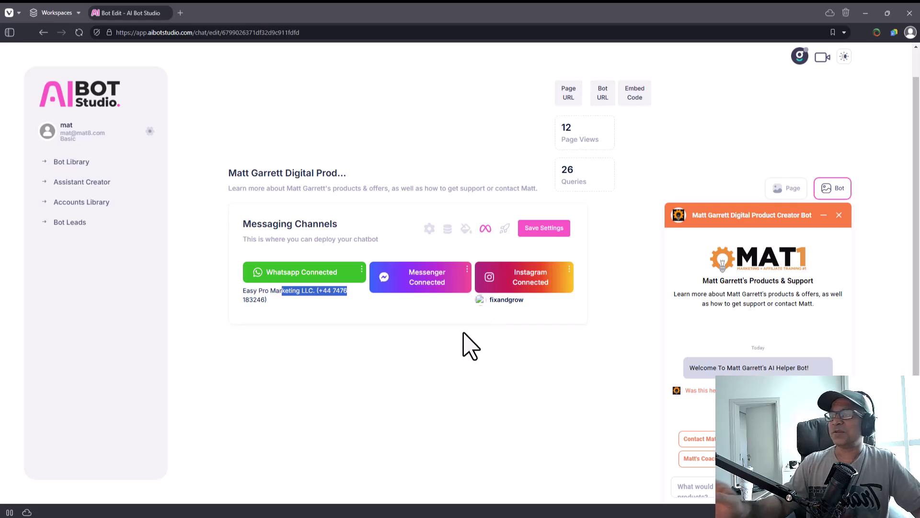
{"action": "left_click", "coordinate": [467, 270]}
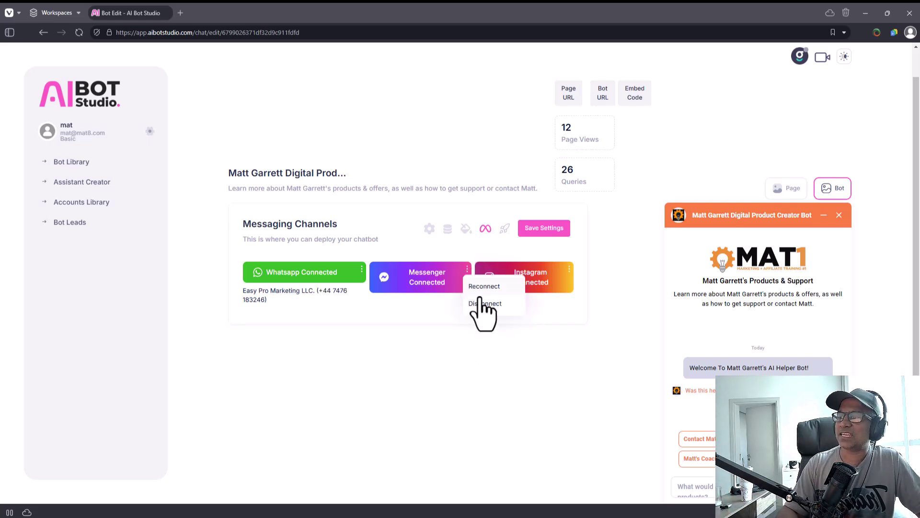
{"action": "left_click", "coordinate": [491, 343]}
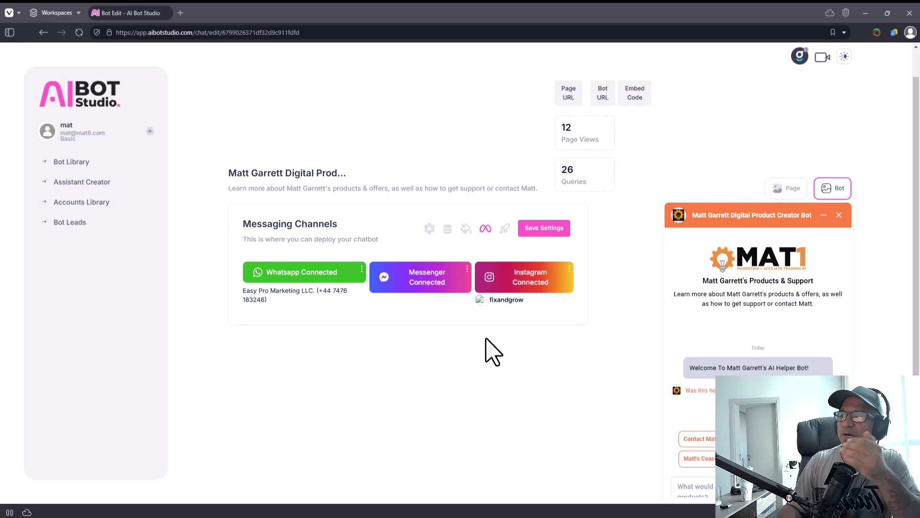
{"action": "left_click_drag", "start_coordinate": [319, 308], "coordinate": [325, 322]}
{"action": "left_click", "coordinate": [377, 314]}
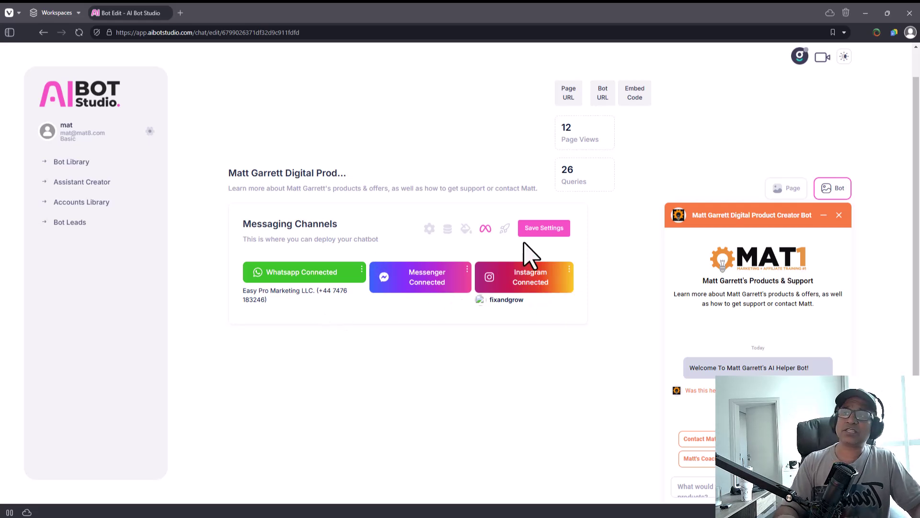
Step: Open the Digital Product Creator Bot's Page URL in a separate tab and view the standalone chat page
{"action": "scroll", "coordinate": [541, 192], "scroll_direction": "up", "scroll_amount": 1}
{"action": "left_click", "coordinate": [569, 126]}
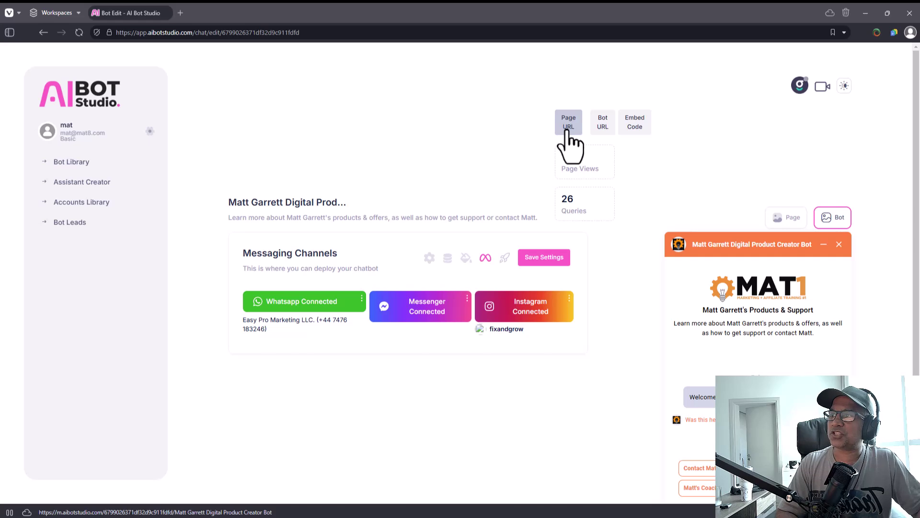
{"action": "left_click", "coordinate": [214, 15]}
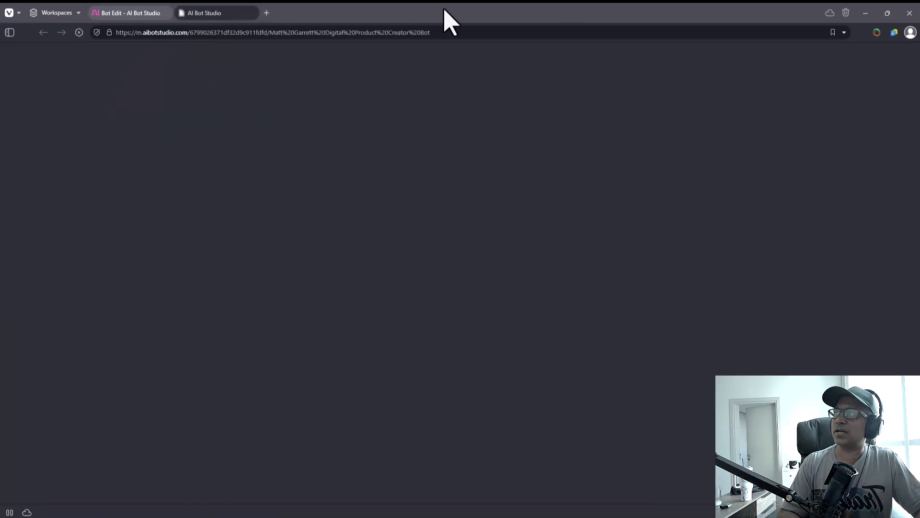
Step: Open the bot's Bot URL from the edit page, inspect the widget's visitor introduction form, and close that tab
{"action": "left_click", "coordinate": [162, 10]}
{"action": "left_click", "coordinate": [597, 129]}
{"action": "left_click", "coordinate": [317, 15]}
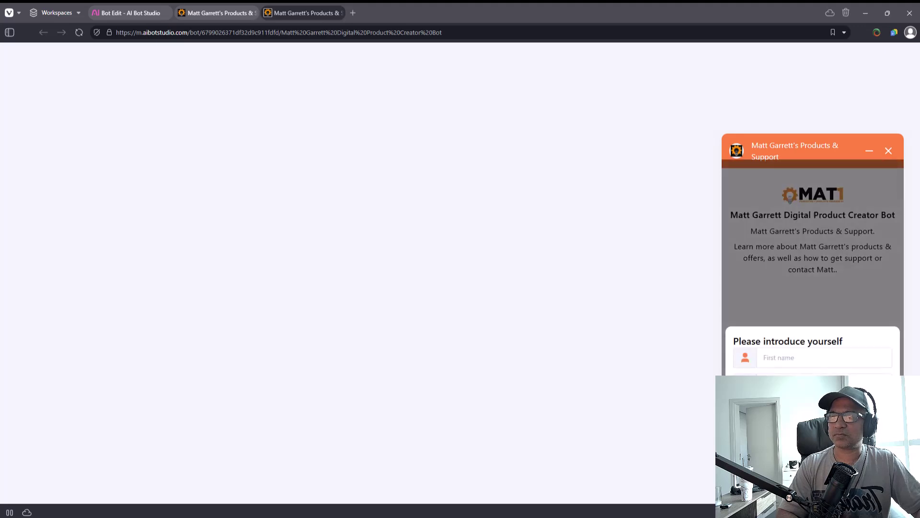
{"action": "left_click", "coordinate": [759, 355]}
{"action": "double_click", "coordinate": [764, 329]}
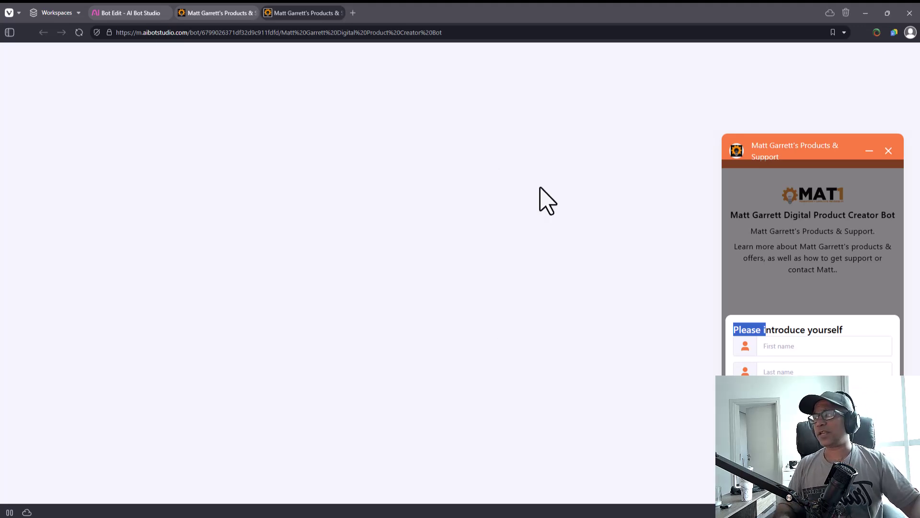
{"action": "middle_click", "coordinate": [297, 14]}
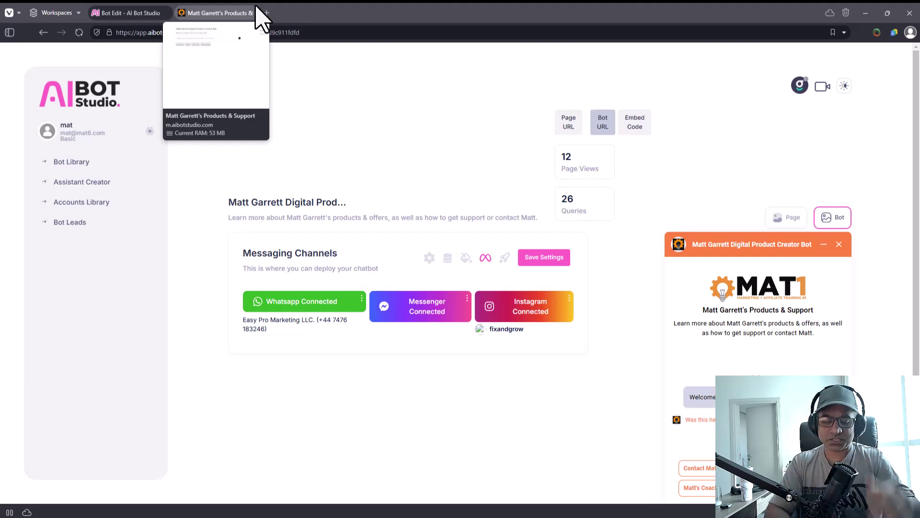
Step: View the Teknikforce Rewards sign-in page at teknikforcerewards.in in a new tab, and close it again
{"action": "key", "text": "ctrl+t"}
{"action": "type", "text": "teknikforcerewards"}
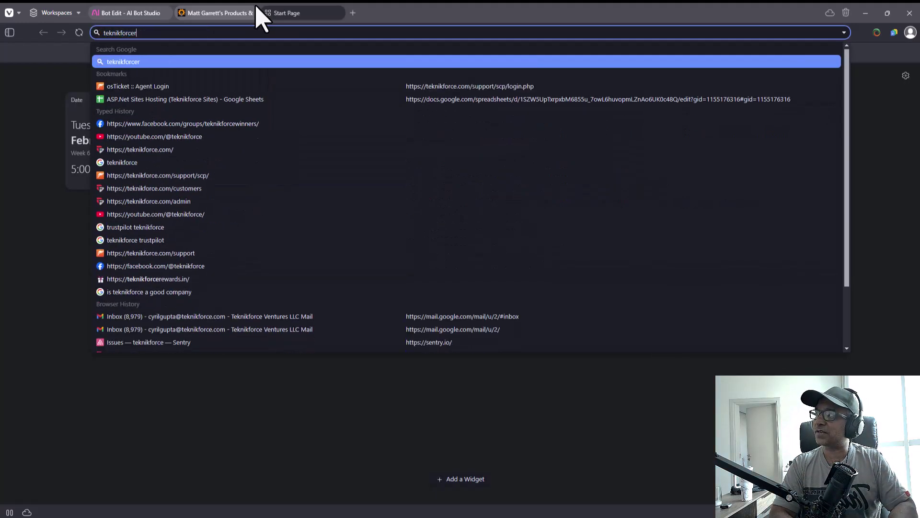
{"action": "key", "text": "Return"}
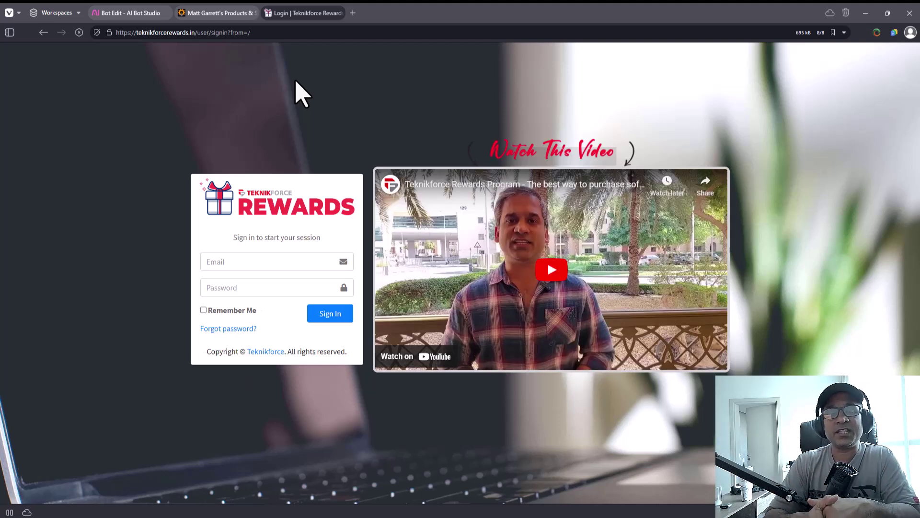
{"action": "left_click", "coordinate": [334, 6]}
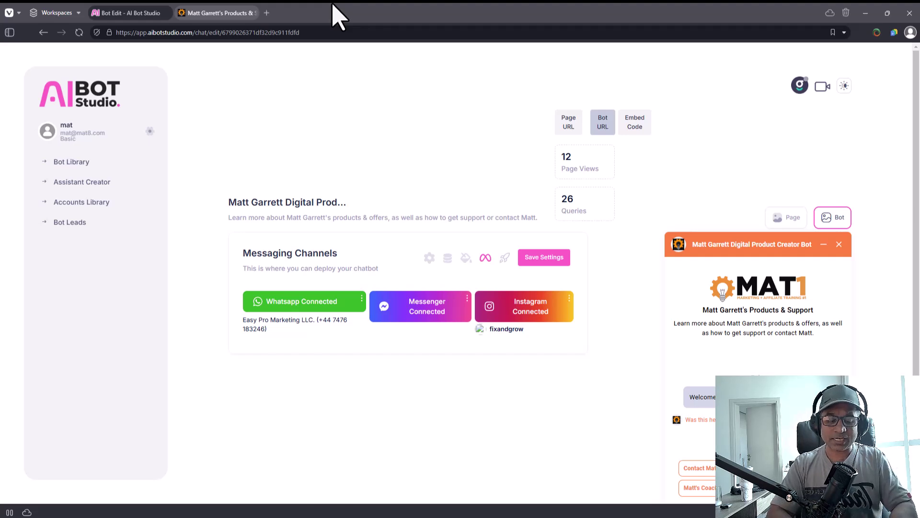
Step: Open the teknikforce.com home page in a new tab
{"action": "key", "text": "ctrl+t"}
{"action": "type", "text": "teknikforce."}
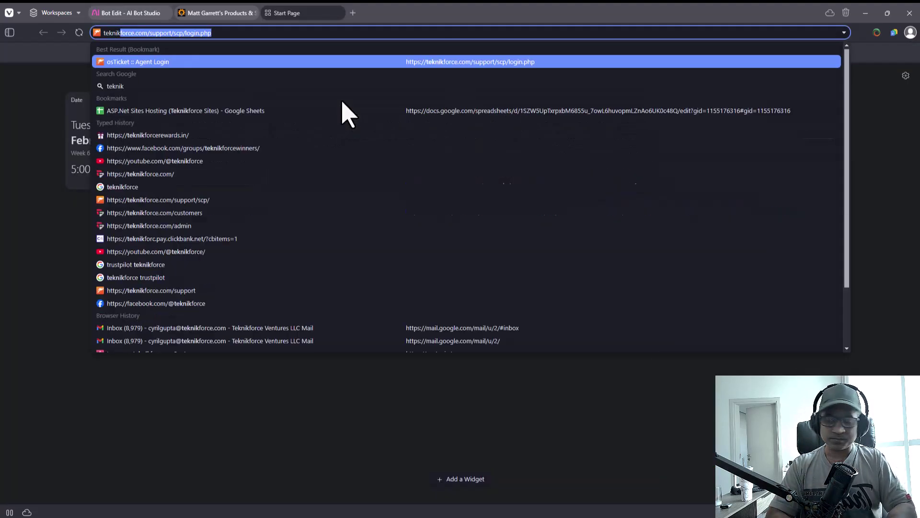
{"action": "type", "text": "com"}
{"action": "key", "text": "Return"}
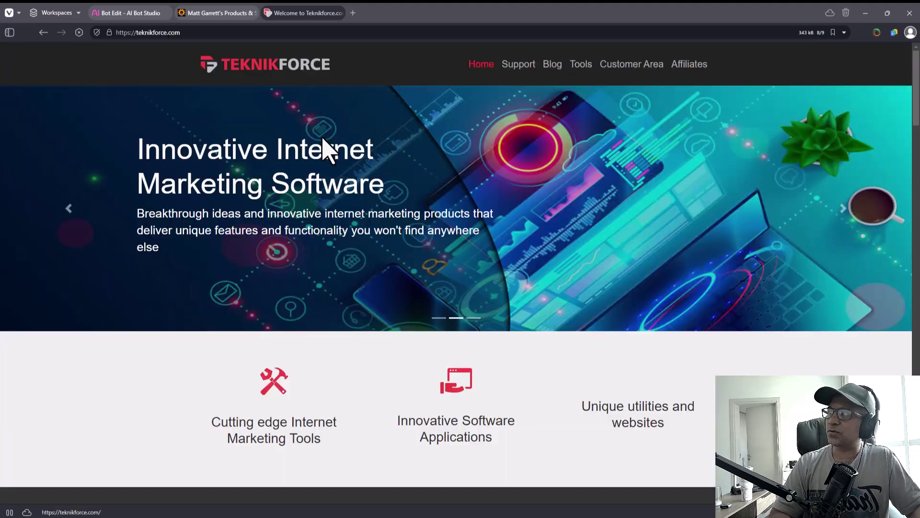
Step: Look through the product categories on the Teknikforce home page, from Online Business Builders to Generative AI Tools and the footer
{"action": "scroll", "coordinate": [315, 230], "scroll_direction": "down", "scroll_amount": 10}
{"action": "scroll", "coordinate": [294, 246], "scroll_direction": "up", "scroll_amount": 4}
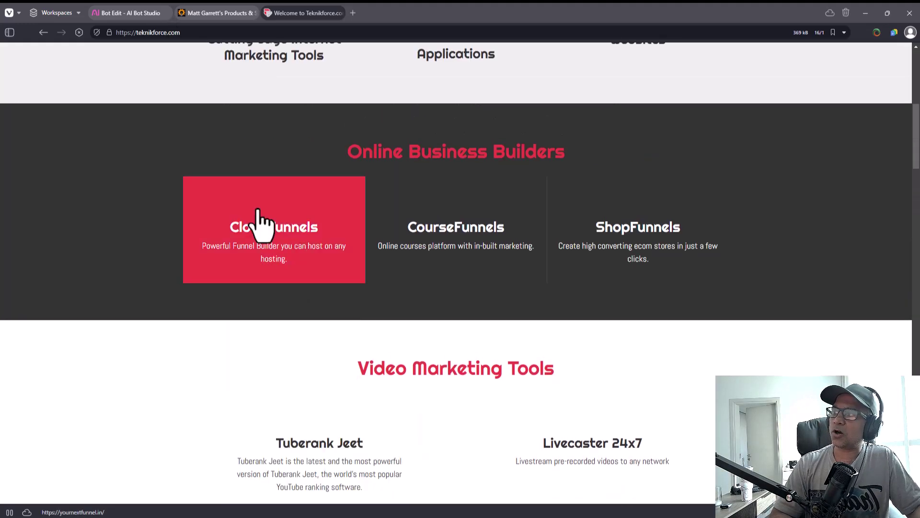
{"action": "scroll", "coordinate": [530, 246], "scroll_direction": "down", "scroll_amount": 4}
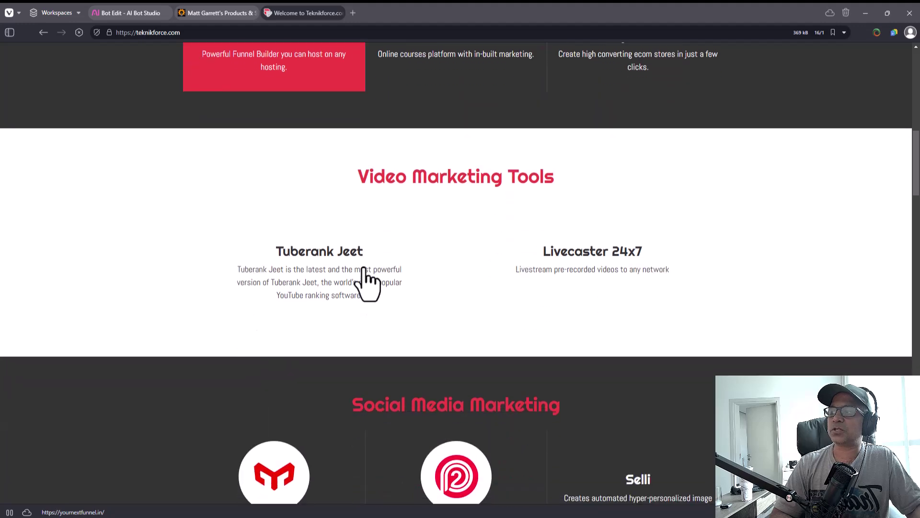
{"action": "scroll", "coordinate": [411, 282], "scroll_direction": "down", "scroll_amount": 7}
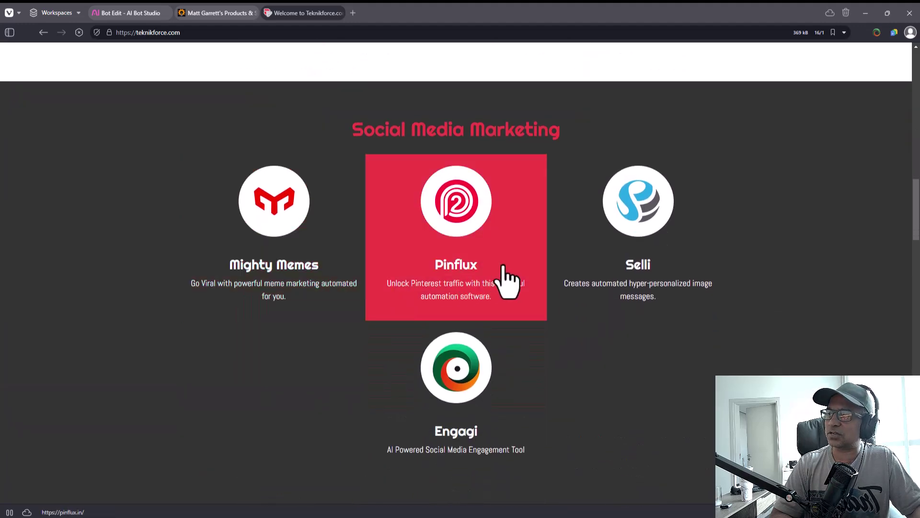
{"action": "scroll", "coordinate": [551, 382], "scroll_direction": "down", "scroll_amount": 8}
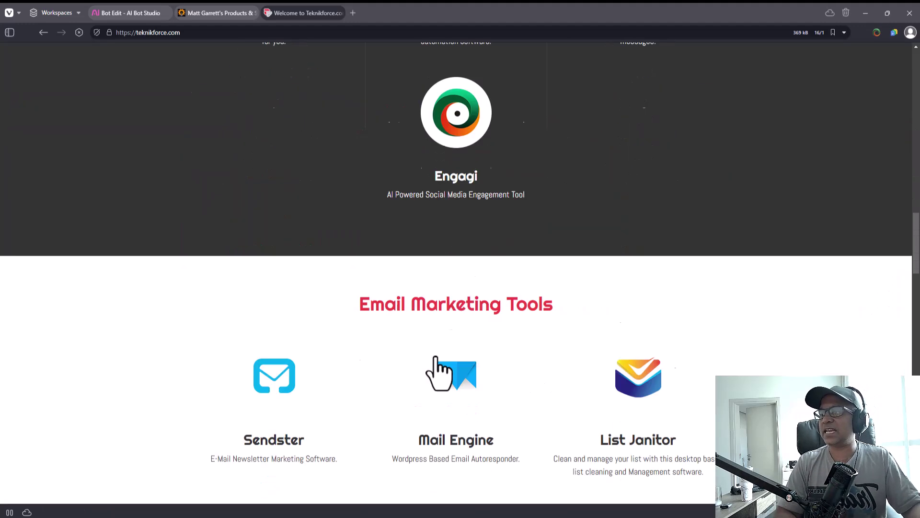
{"action": "scroll", "coordinate": [397, 370], "scroll_direction": "down", "scroll_amount": 6}
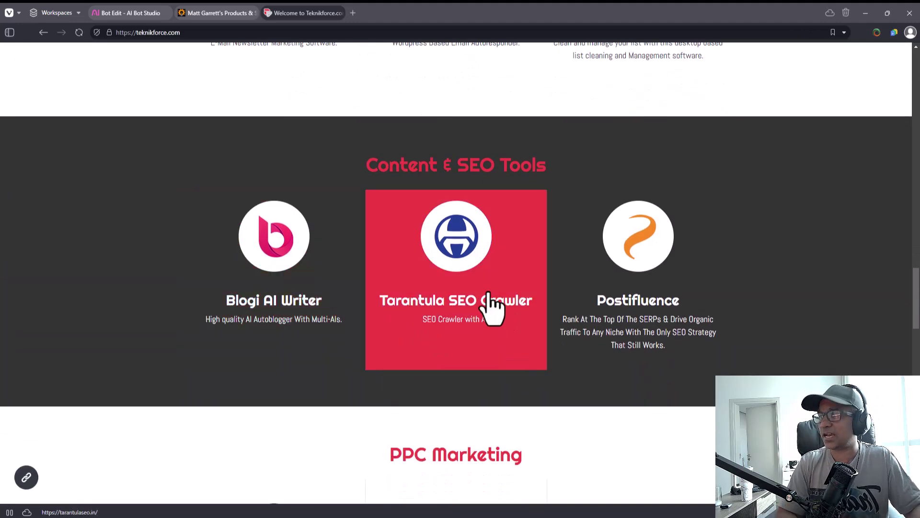
{"action": "scroll", "coordinate": [567, 327], "scroll_direction": "down", "scroll_amount": 1}
{"action": "scroll", "coordinate": [567, 328], "scroll_direction": "down", "scroll_amount": 5}
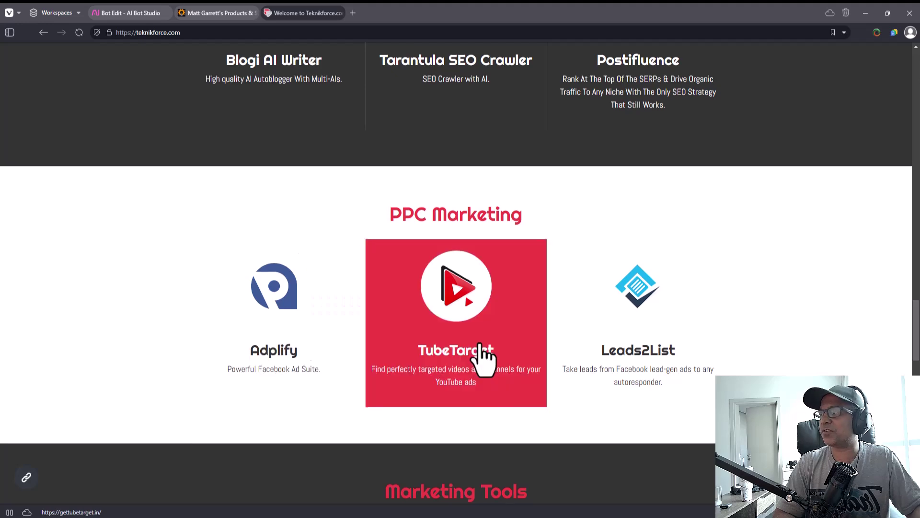
{"action": "scroll", "coordinate": [483, 359], "scroll_direction": "down", "scroll_amount": 2}
{"action": "scroll", "coordinate": [429, 396], "scroll_direction": "down", "scroll_amount": 3}
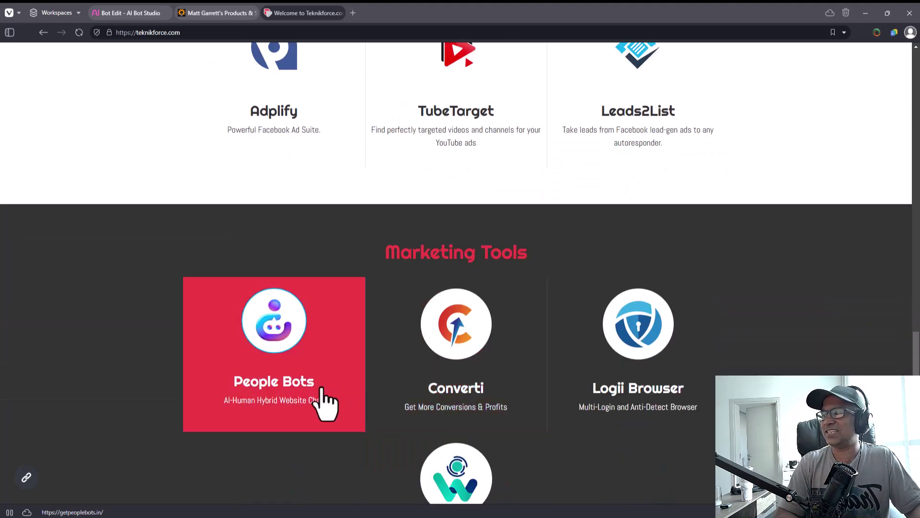
{"action": "scroll", "coordinate": [535, 407], "scroll_direction": "down", "scroll_amount": 3}
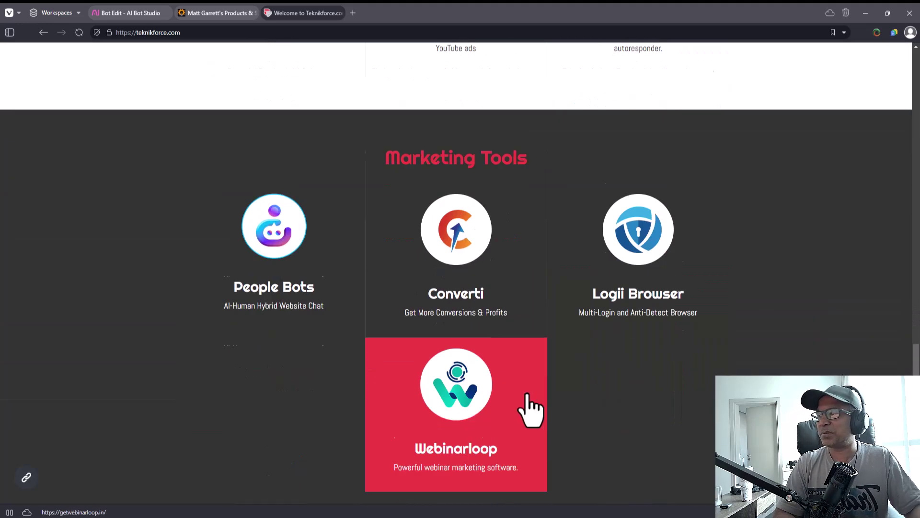
{"action": "scroll", "coordinate": [468, 345], "scroll_direction": "down", "scroll_amount": 3}
{"action": "scroll", "coordinate": [438, 314], "scroll_direction": "down", "scroll_amount": 3}
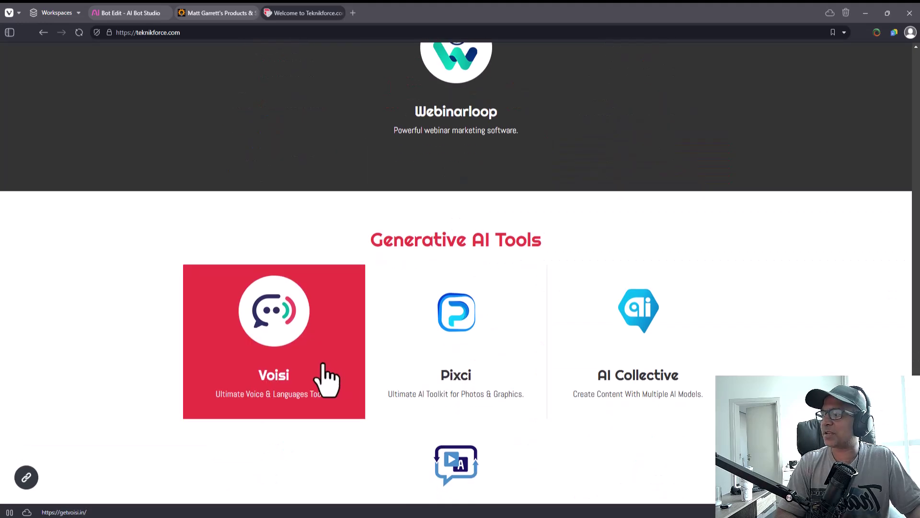
{"action": "scroll", "coordinate": [510, 382], "scroll_direction": "down", "scroll_amount": 7}
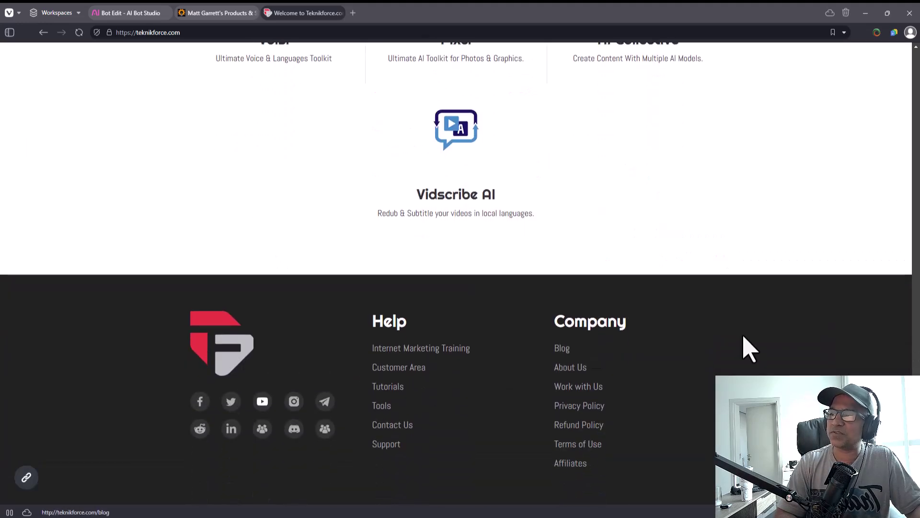
{"action": "scroll", "coordinate": [748, 349], "scroll_direction": "up", "scroll_amount": 15}
{"action": "scroll", "coordinate": [721, 192], "scroll_direction": "up", "scroll_amount": 10}
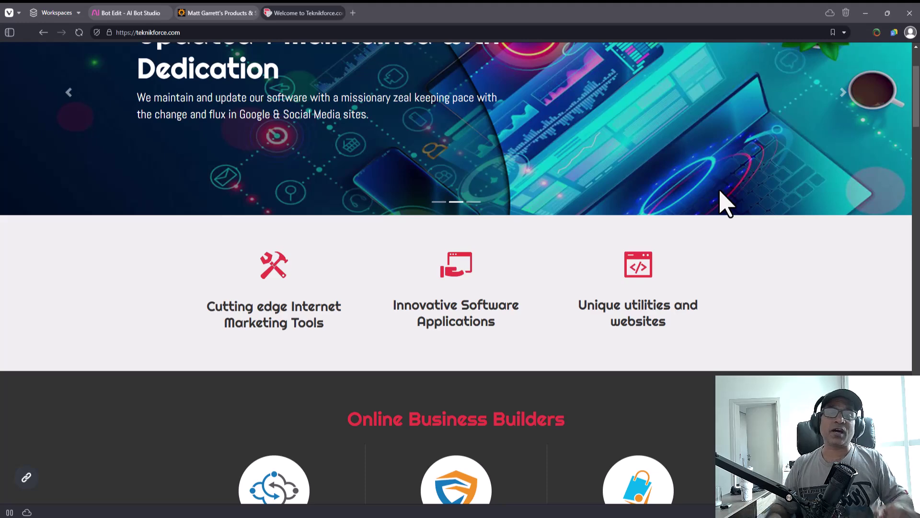